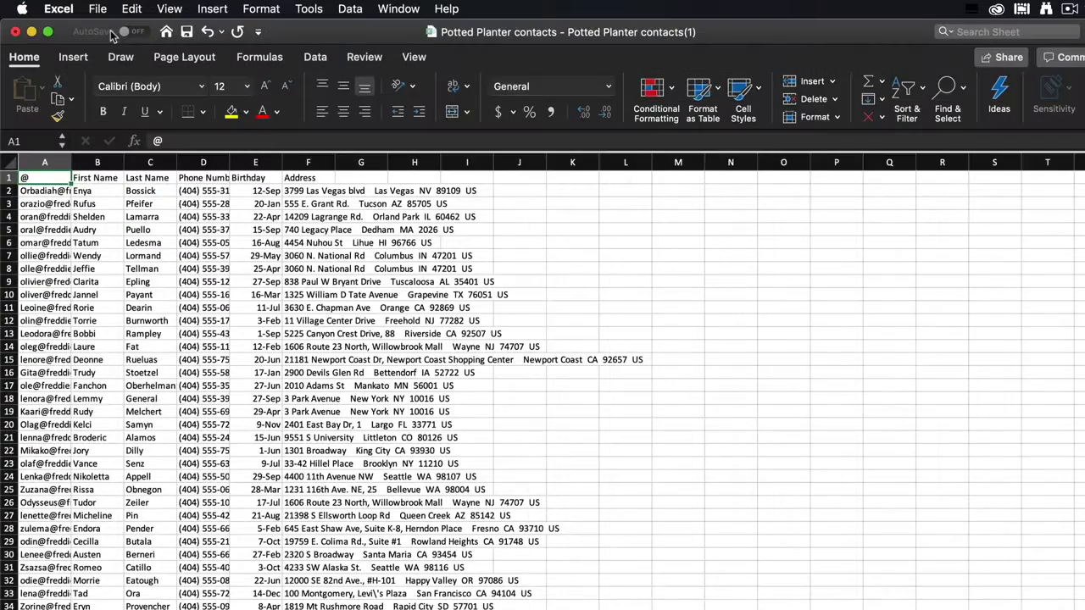
# Step: Save the contacts workbook from Excel as a Comma Separated Values (.csv) file
pyautogui.click(97, 10)
pyautogui.click(165, 131)
pyautogui.click(779, 159)
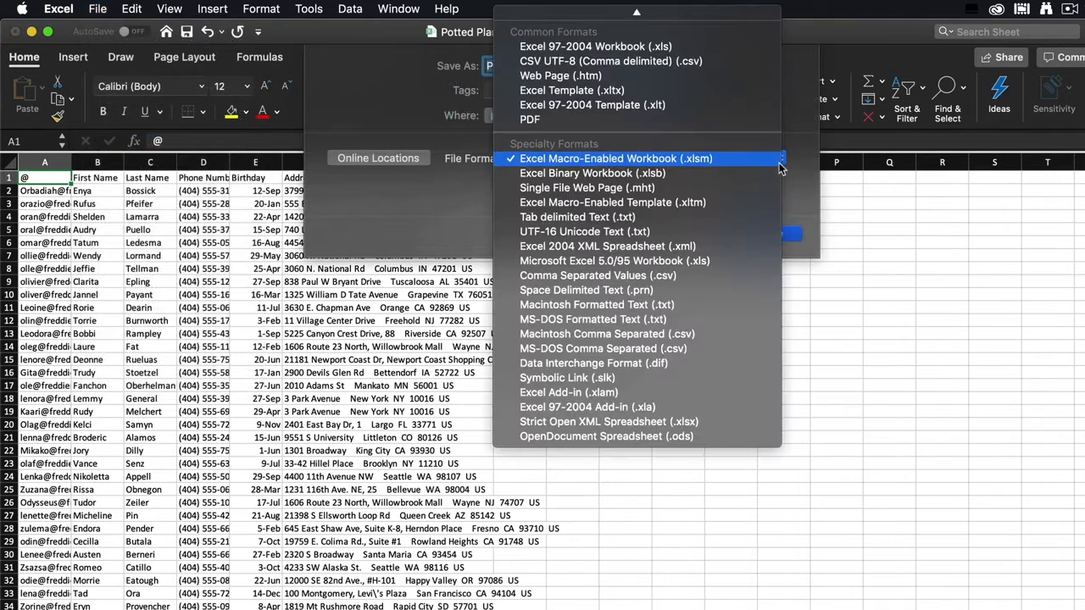
pyautogui.click(765, 276)
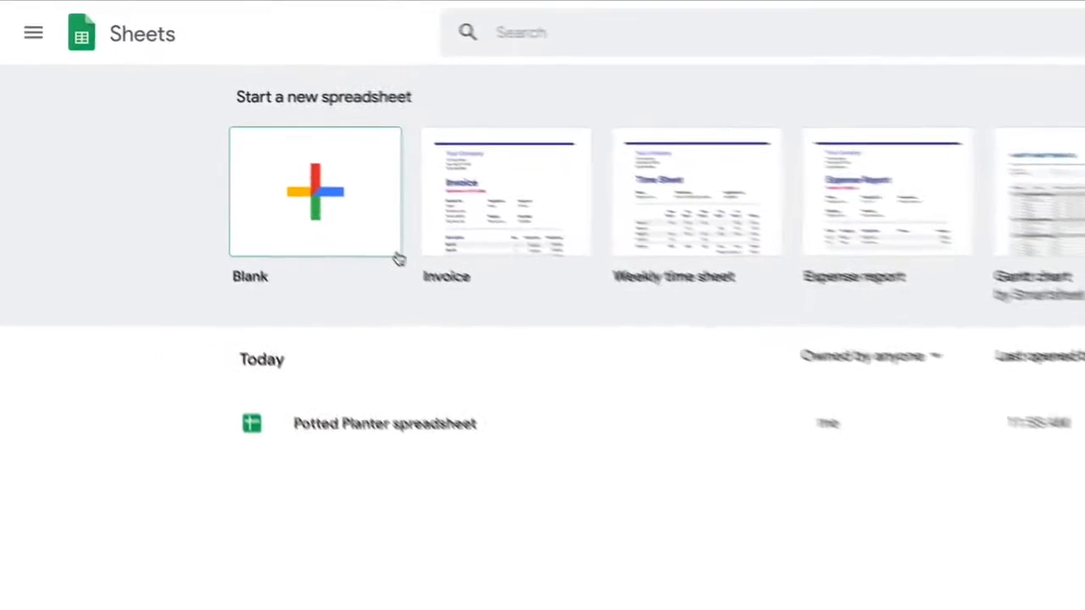
# Step: Create a blank spreadsheet and rename it 'Potted Planter contacts'
pyautogui.click(399, 254)
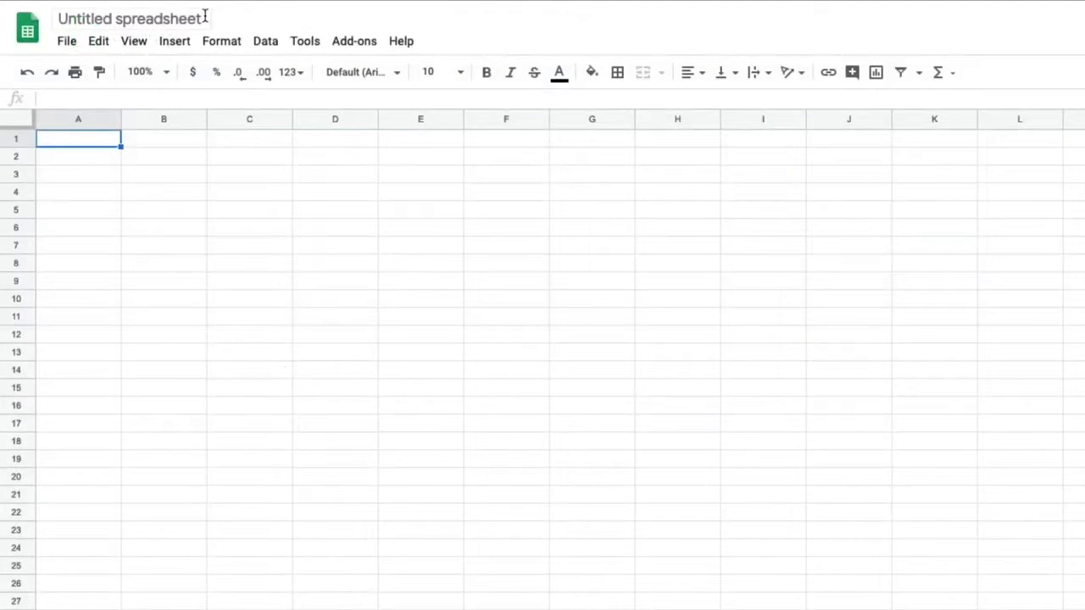
pyautogui.click(204, 16)
pyautogui.press('BackSpace')
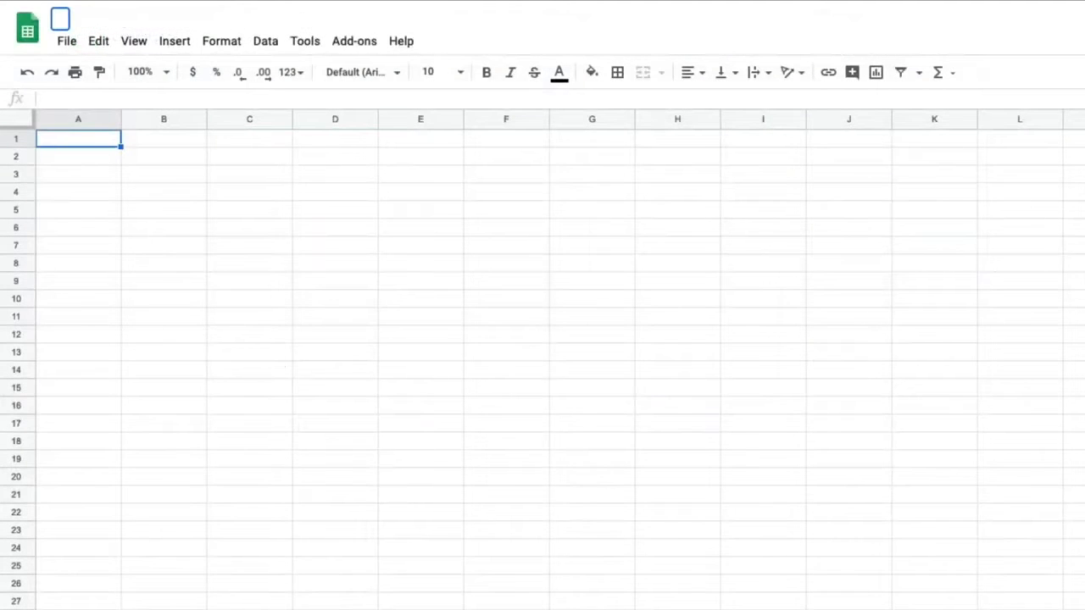
pyautogui.write('Potted Planter contacts')
pyautogui.press('Return')
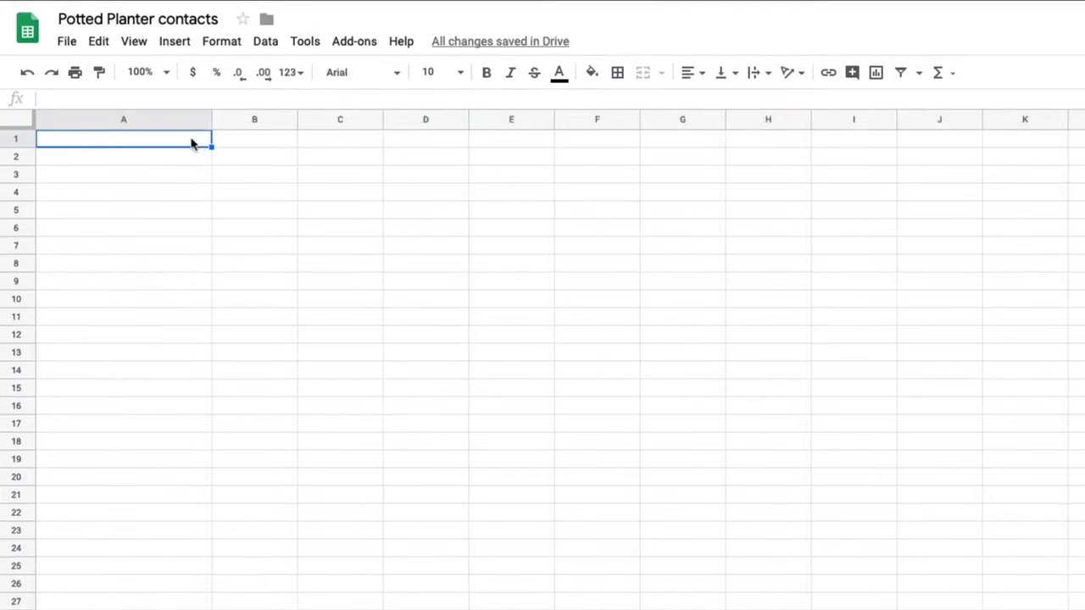
# Step: Enter row 1 headers: Email Address, First Name, Last Name, Phone Number, Birthday, Address
pyautogui.write('Email Address')
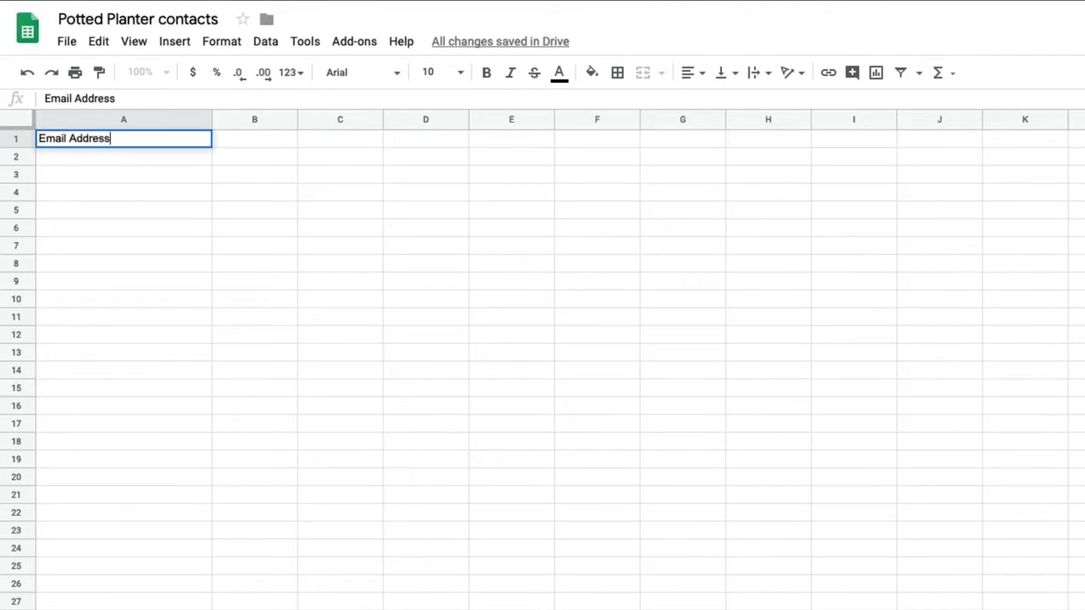
pyautogui.press('Tab')
pyautogui.write('First Name')
pyautogui.press('Tab')
pyautogui.write('Last Name')
pyautogui.press('Tab')
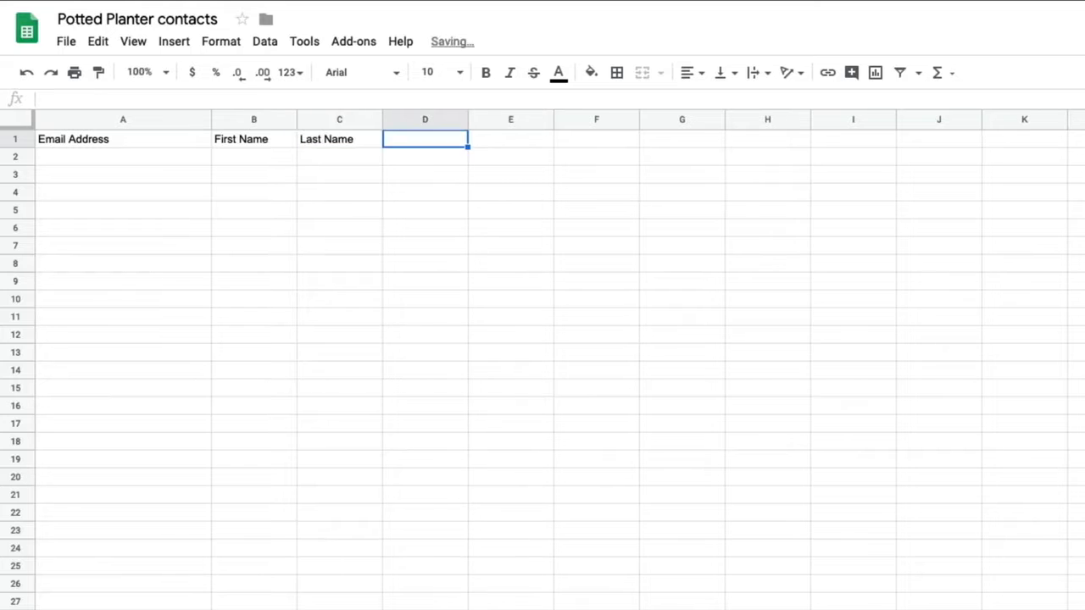
pyautogui.write('Phone Number')
pyautogui.press('Tab')
pyautogui.write('Birthday')
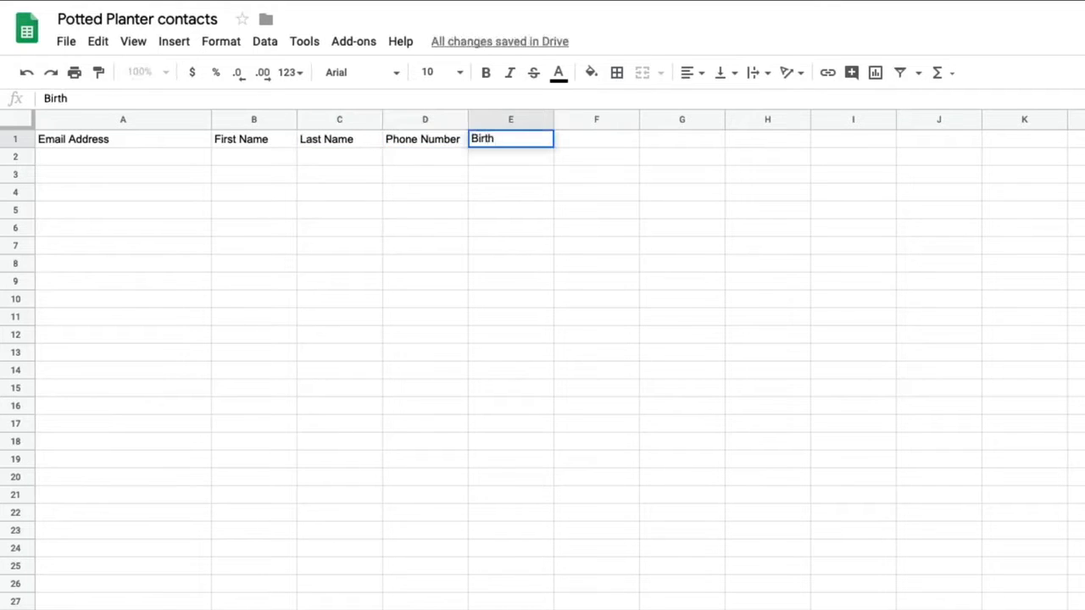
pyautogui.press('Tab')
pyautogui.write('Address')
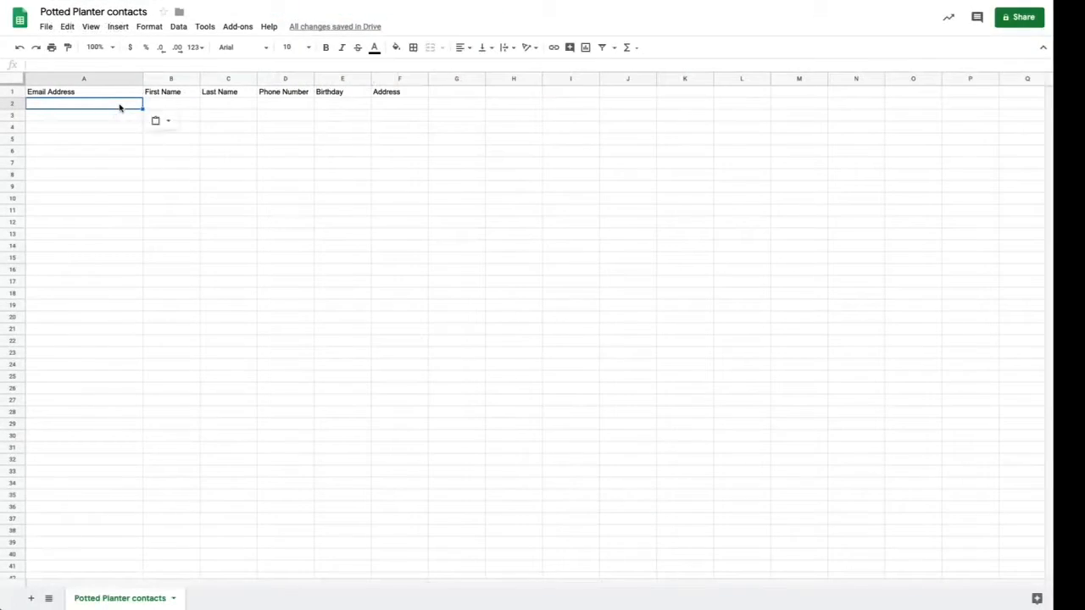
# Step: Keep the pasted contact records and download the sheet as Comma-separated values (.csv)
pyautogui.click(158, 120)
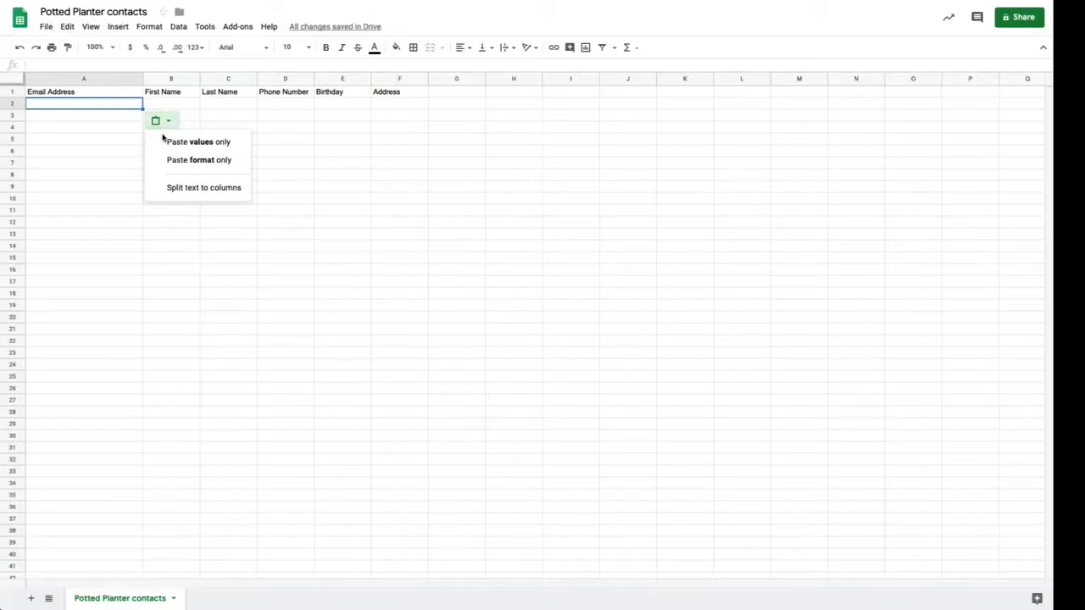
pyautogui.click(162, 145)
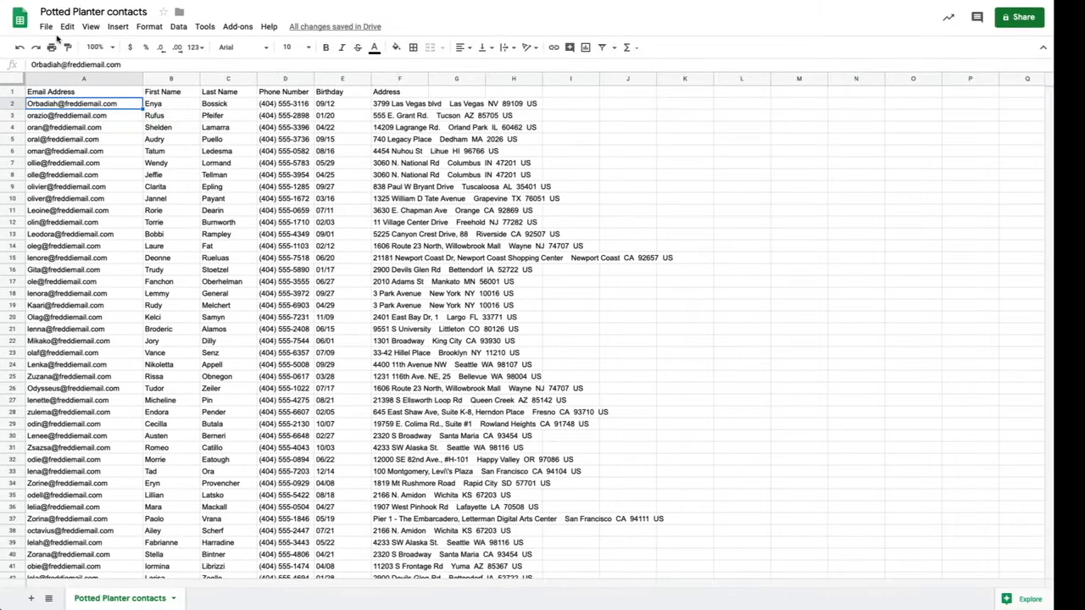
pyautogui.click(46, 26)
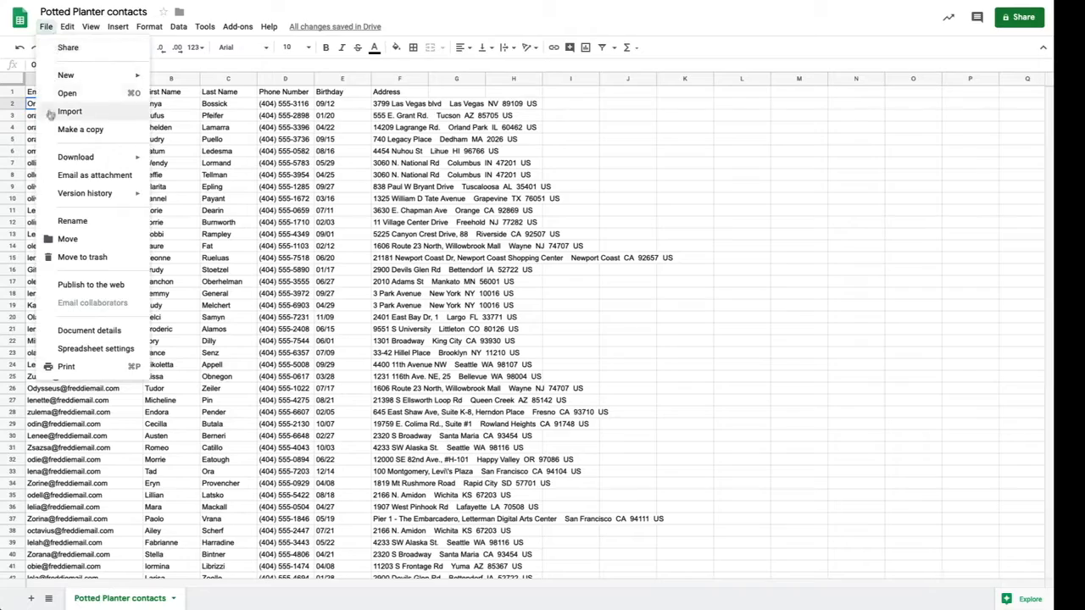
pyautogui.moveTo(49, 159)
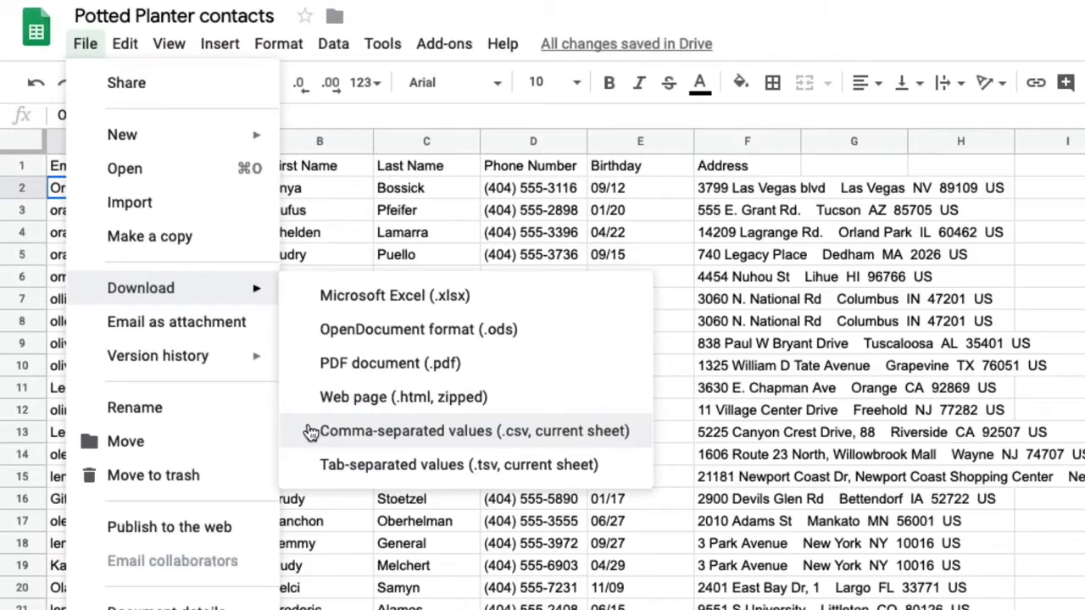
pyautogui.click(311, 433)
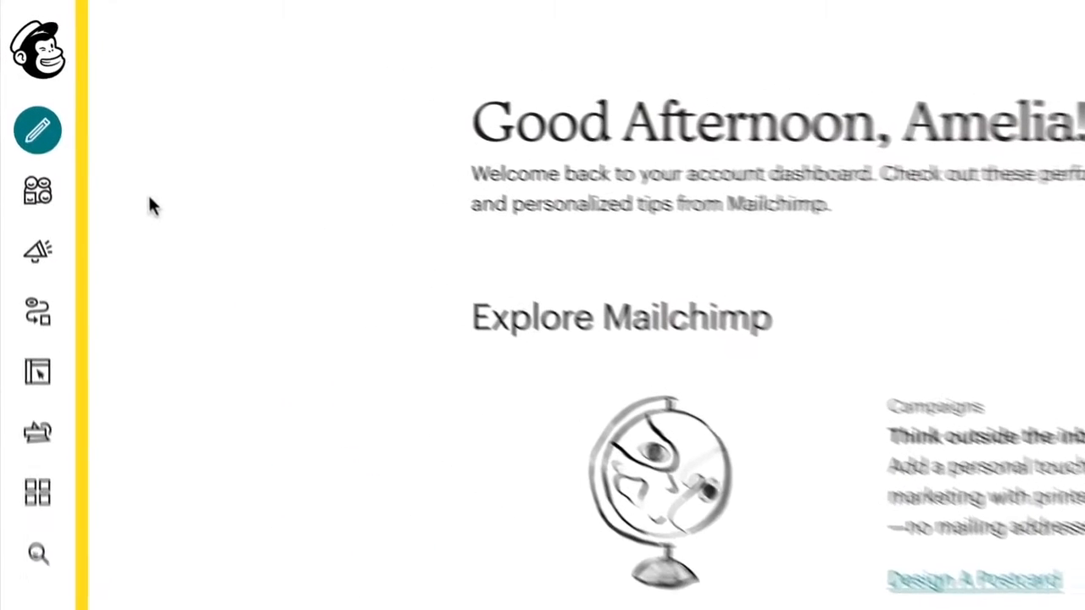
# Step: Switch the current audience to The Potted Planter and open its Import contacts page
pyautogui.click(75, 225)
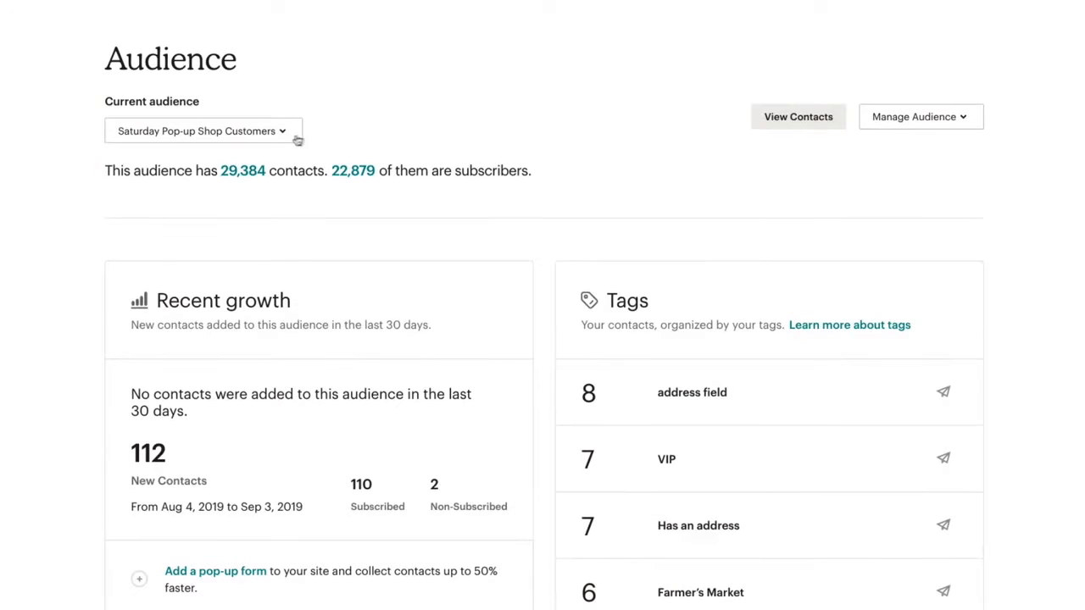
pyautogui.click(285, 136)
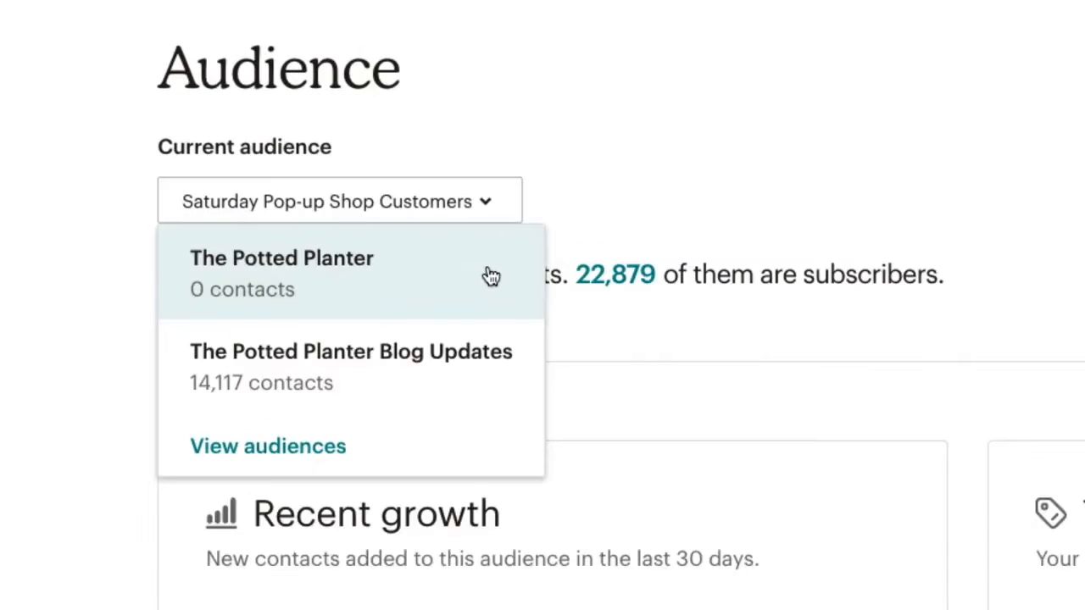
pyautogui.click(491, 276)
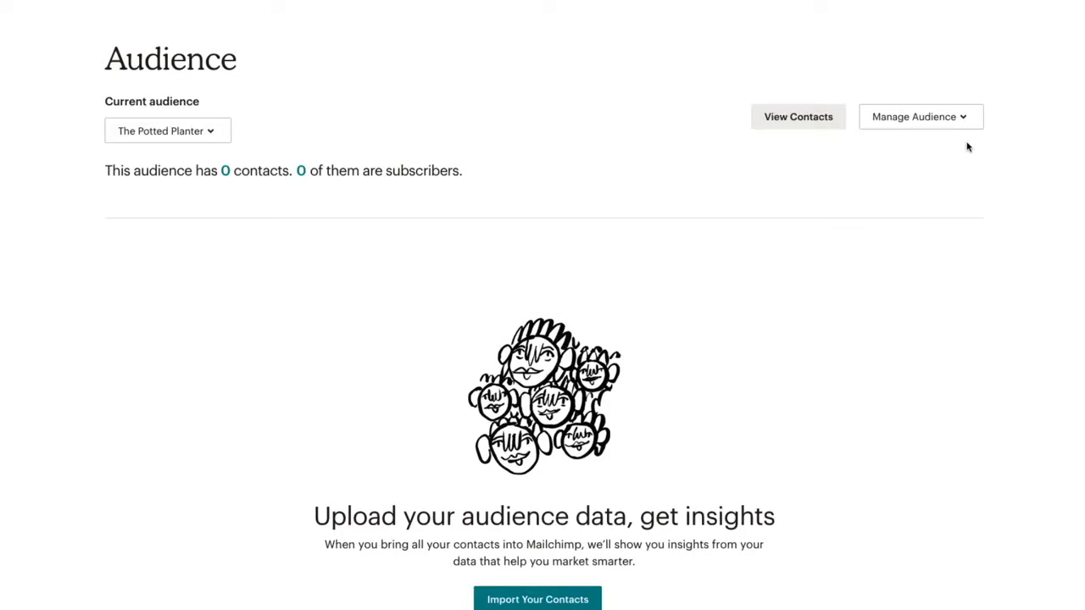
pyautogui.click(963, 125)
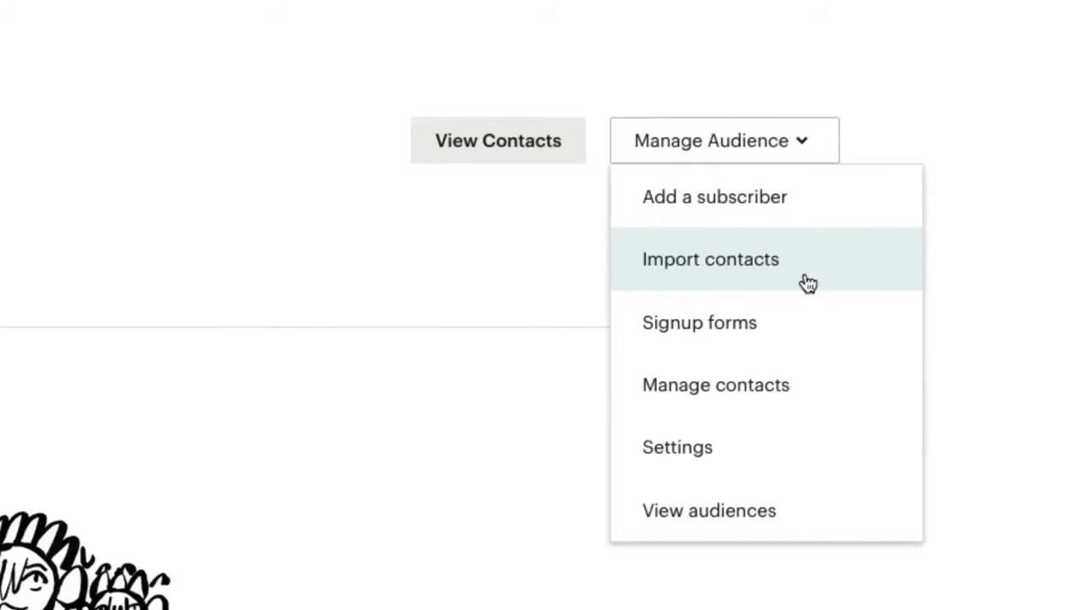
pyautogui.click(808, 284)
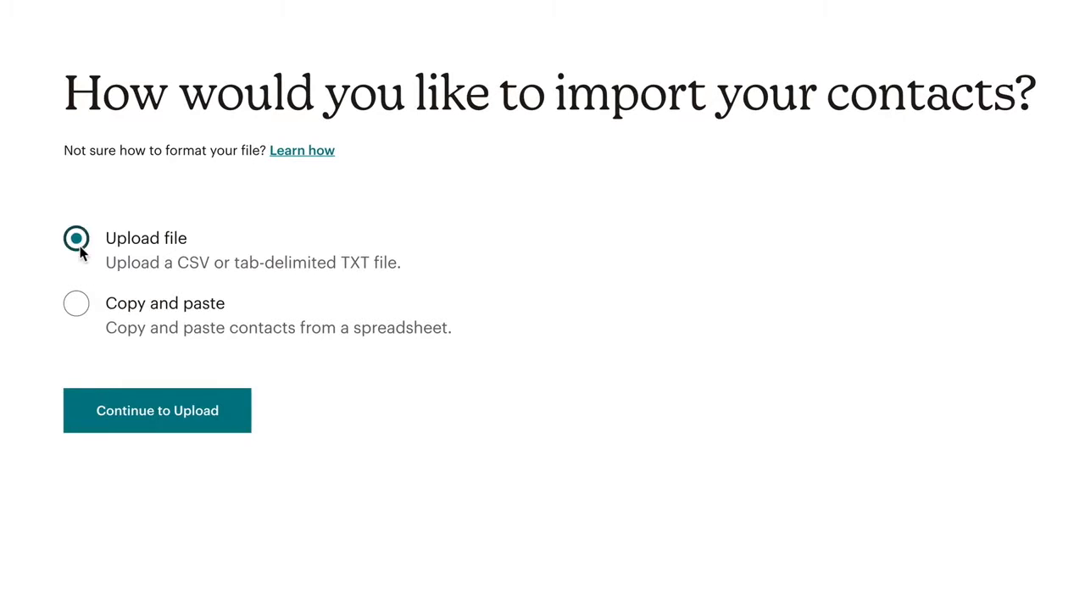
# Step: Upload the Potted Planter contacts.csv file and continue to the Organize step
pyautogui.click(78, 307)
pyautogui.click(77, 245)
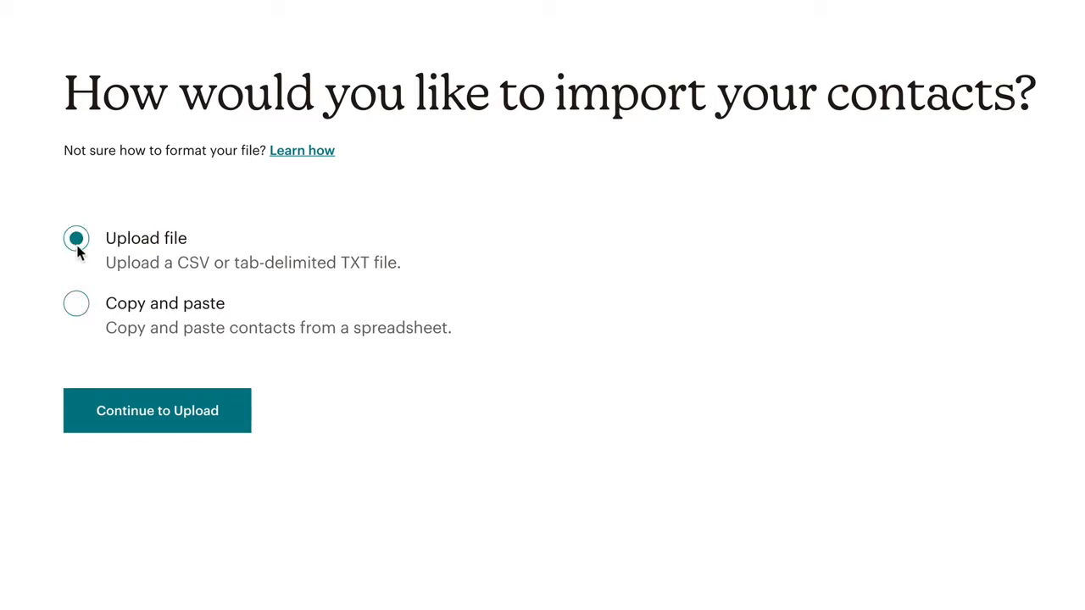
pyautogui.click(228, 424)
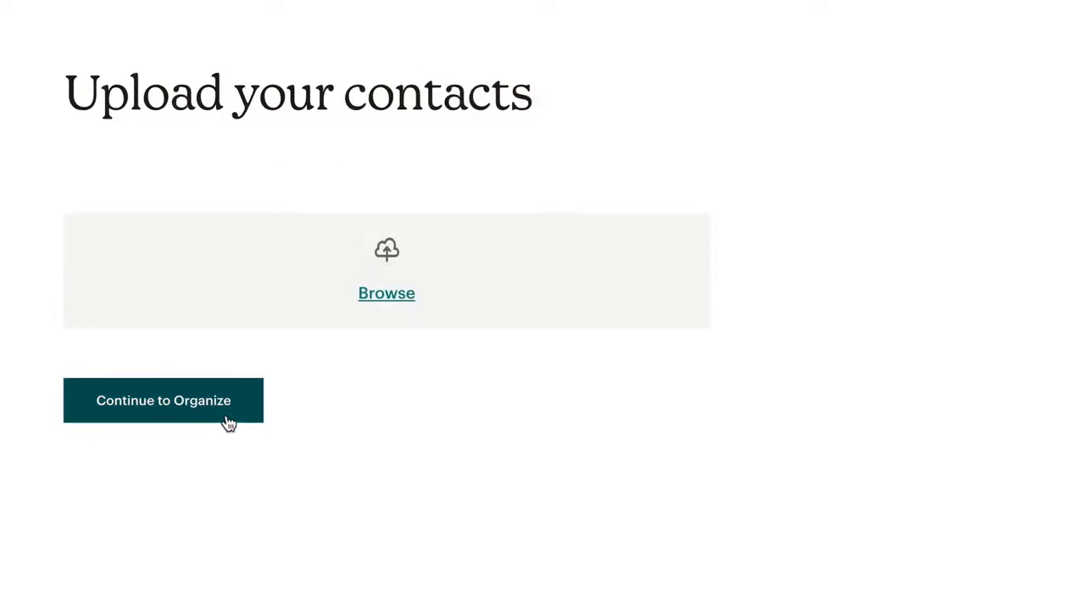
pyautogui.click(411, 308)
pyautogui.click(313, 52)
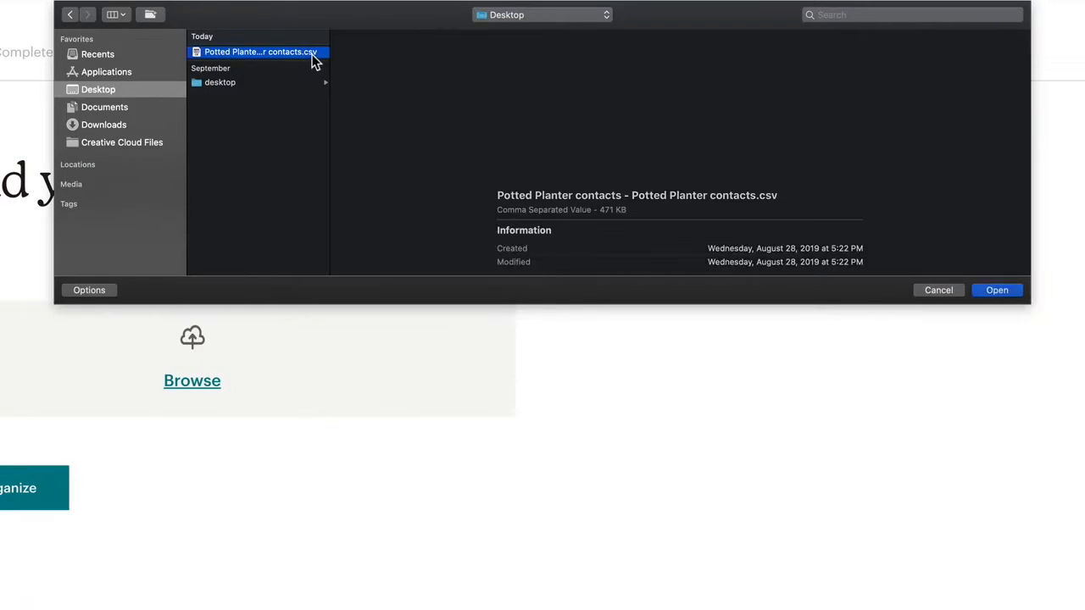
pyautogui.click(997, 289)
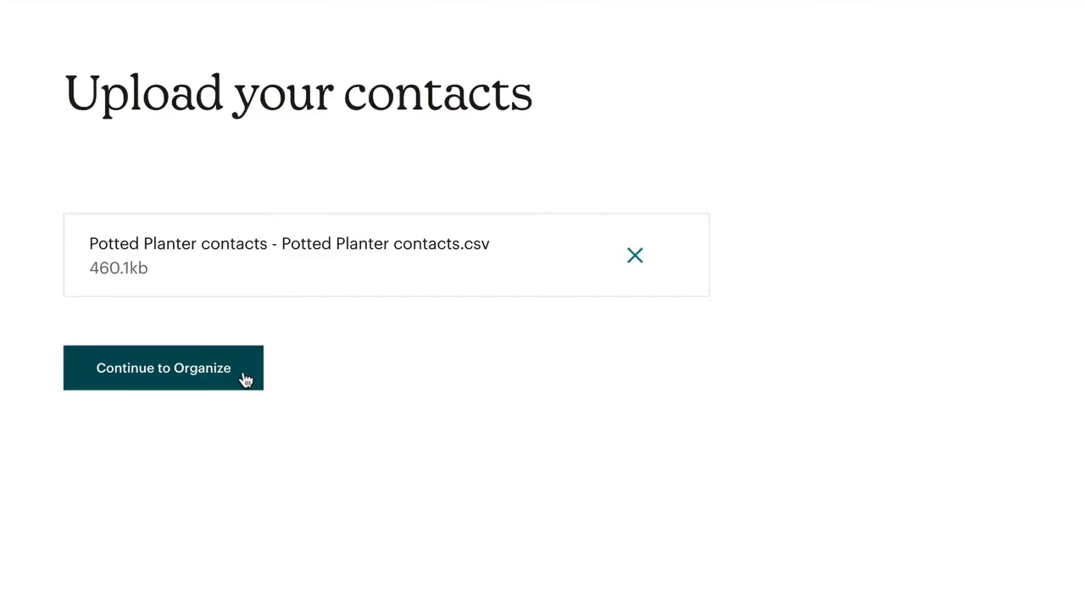
pyautogui.click(245, 381)
pyautogui.click(600, 176)
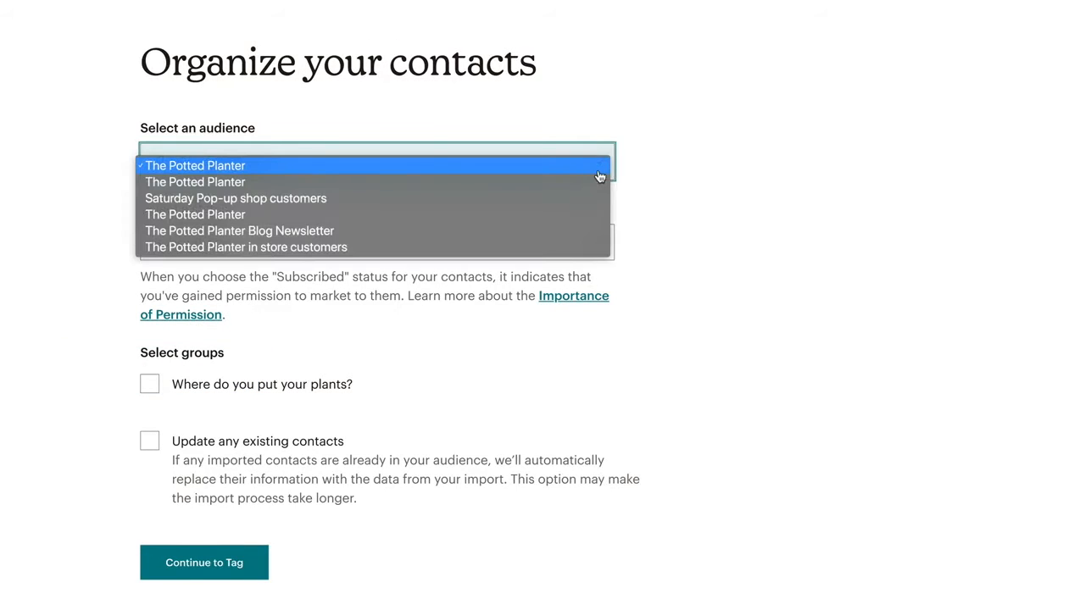
# Step: Keep The Potted Planter audience and Subscribed status, adding contacts to Home - Indoor and Office - Indoor groups
pyautogui.click(600, 176)
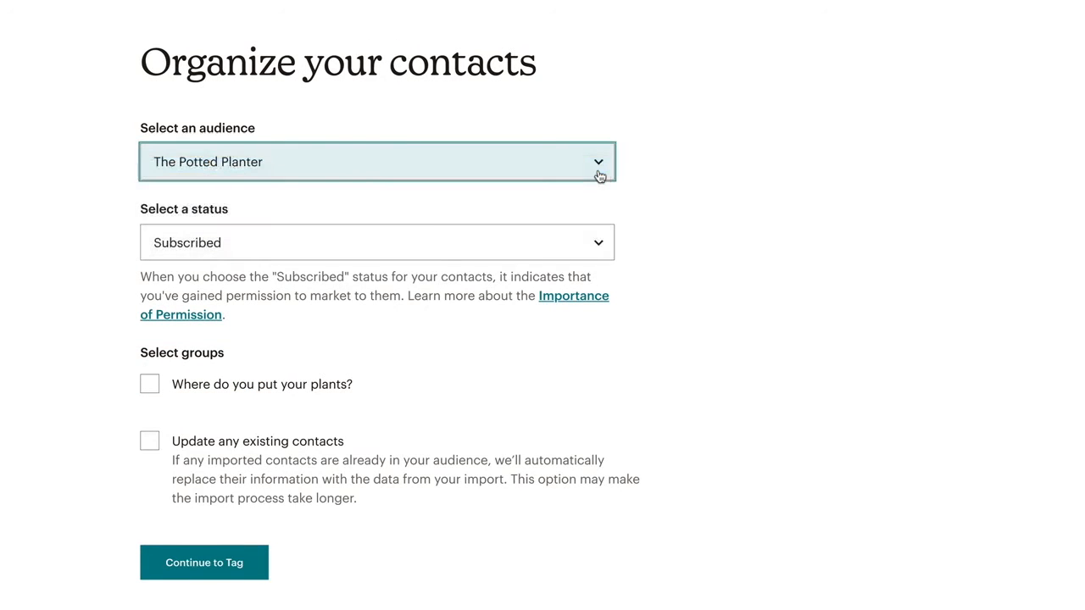
pyautogui.click(599, 246)
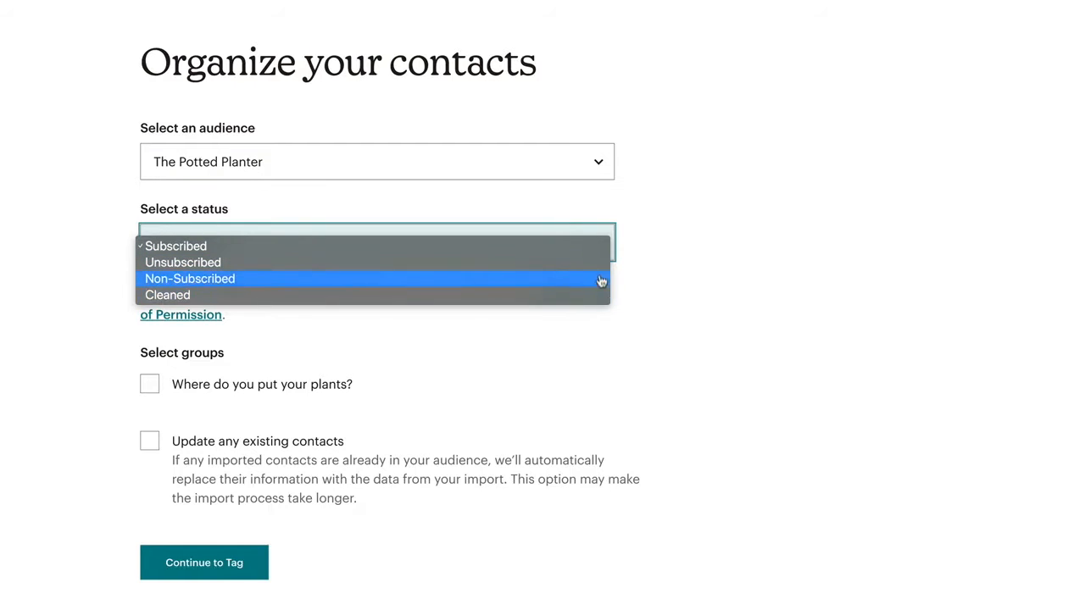
pyautogui.click(601, 248)
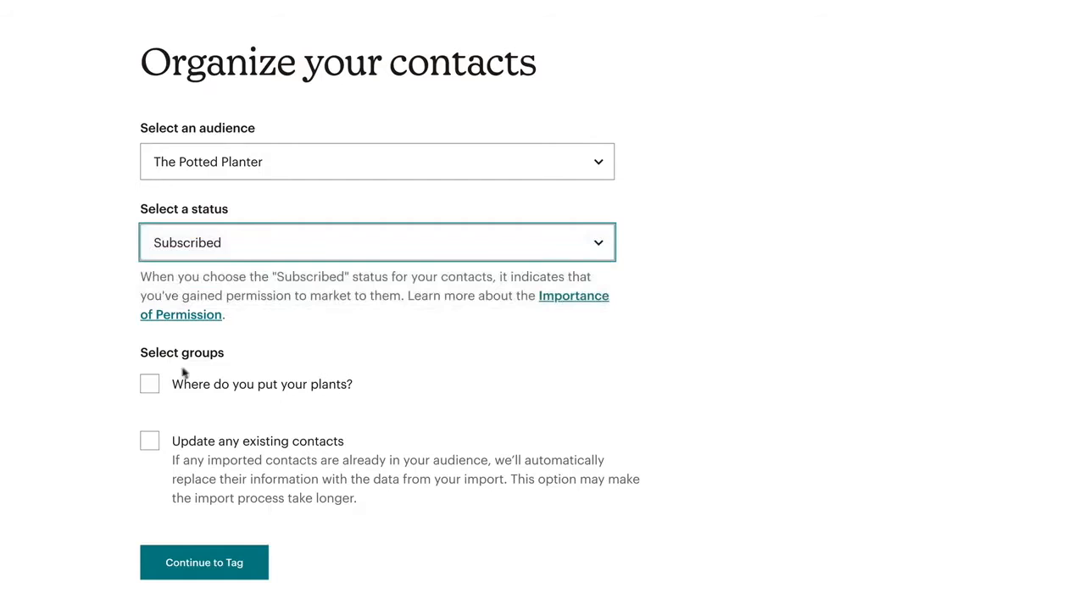
pyautogui.click(151, 389)
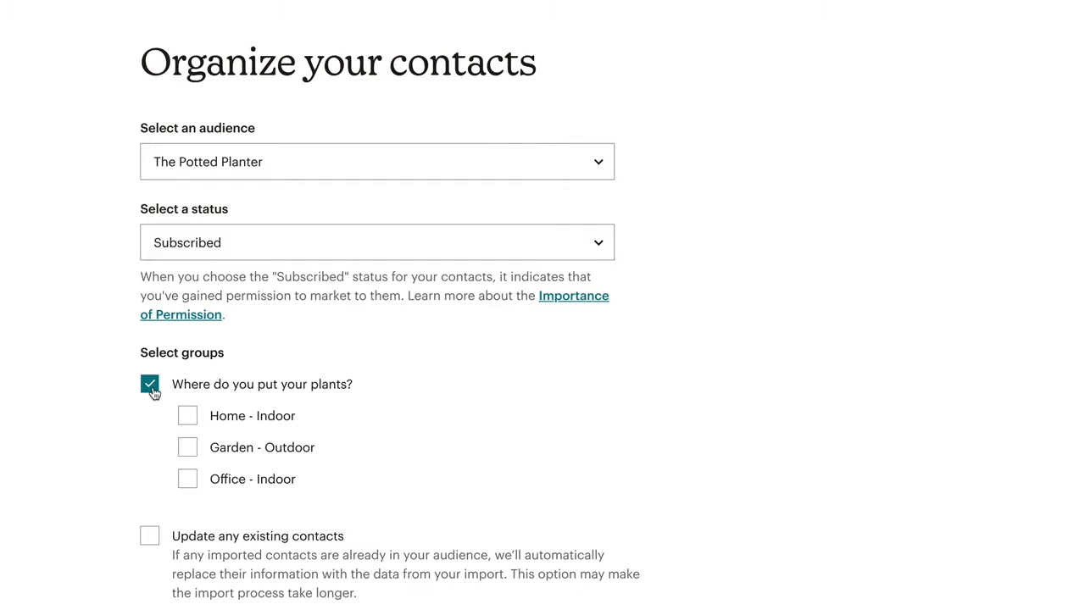
pyautogui.click(195, 427)
pyautogui.click(193, 479)
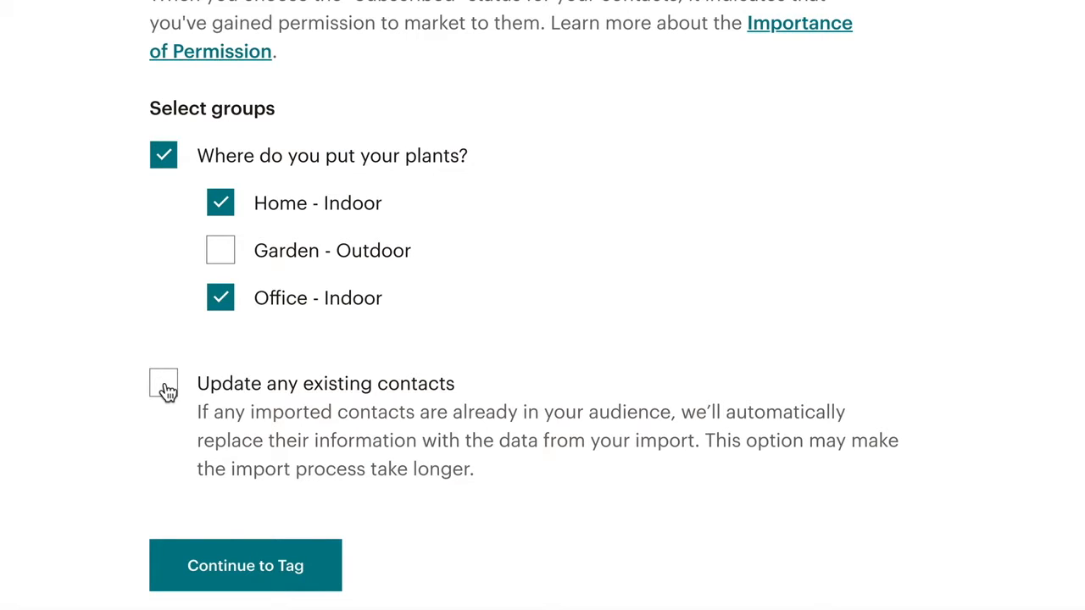
pyautogui.click(311, 583)
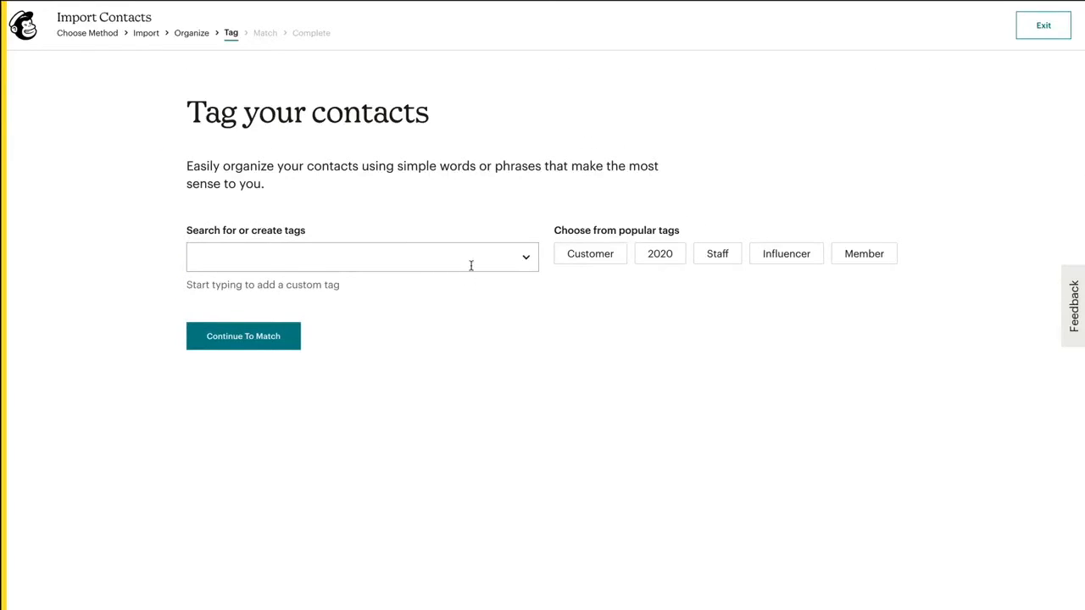
# Step: Create the Indoor Plant Customers tag and add the Customer and 2020 tags
pyautogui.click(471, 265)
pyautogui.write('Indoor')
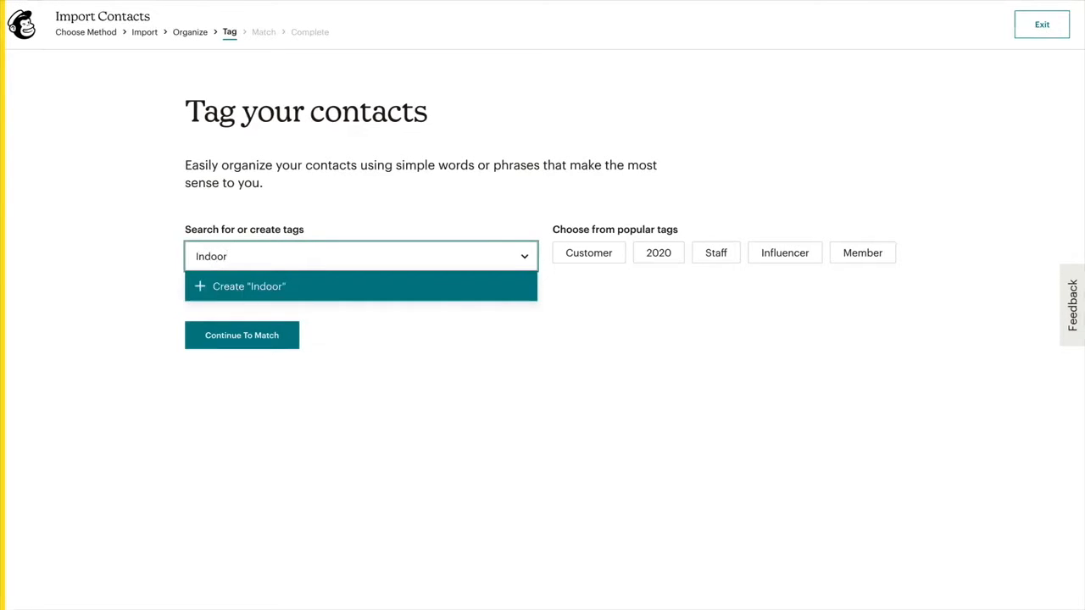
pyautogui.write(' Plant Customers')
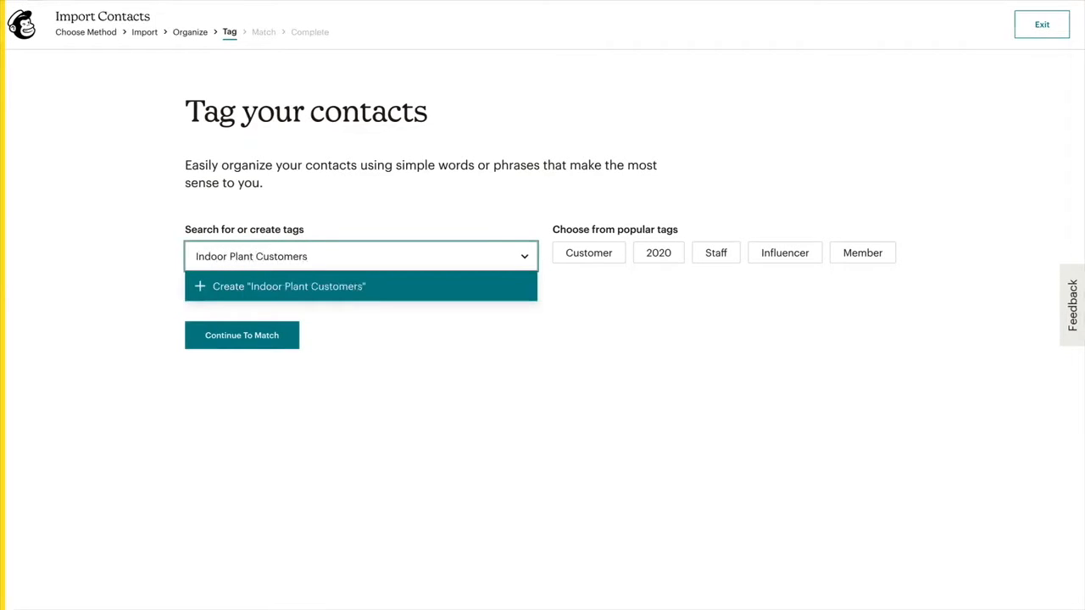
pyautogui.click(444, 288)
pyautogui.click(601, 262)
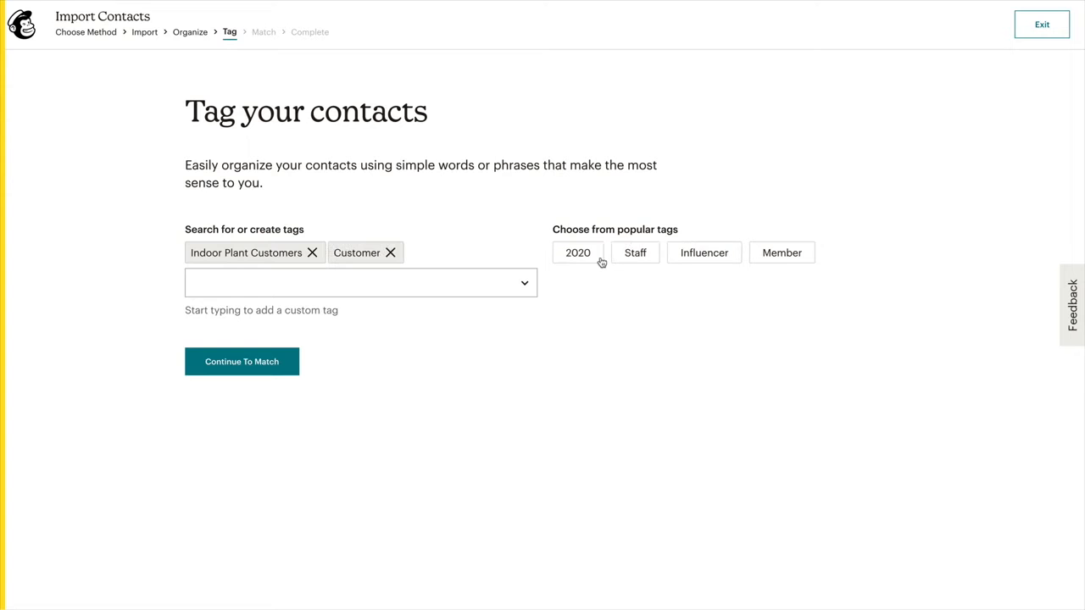
pyautogui.click(601, 259)
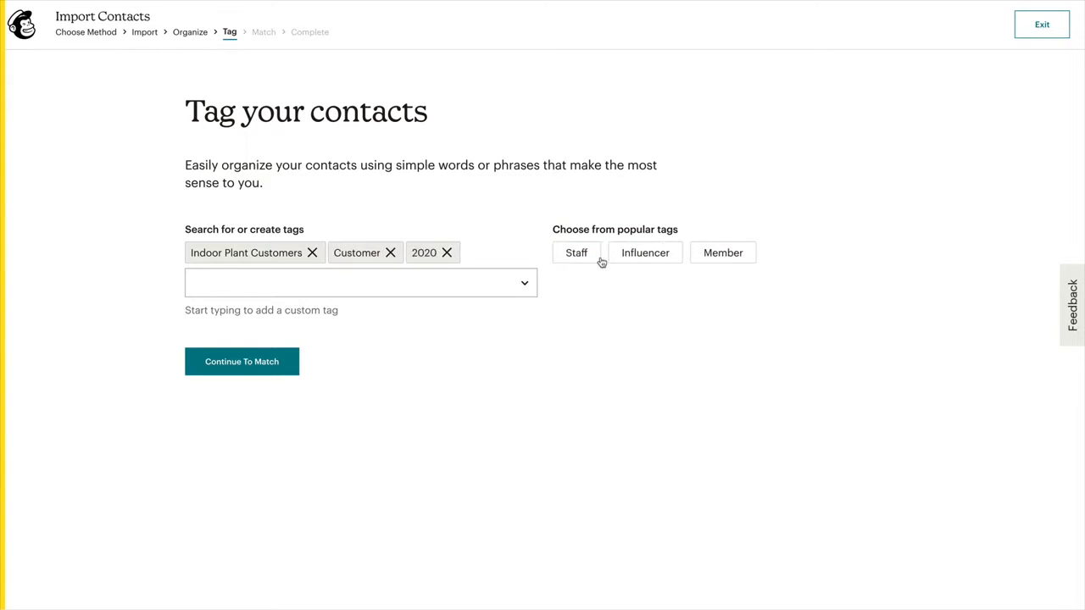
pyautogui.click(292, 370)
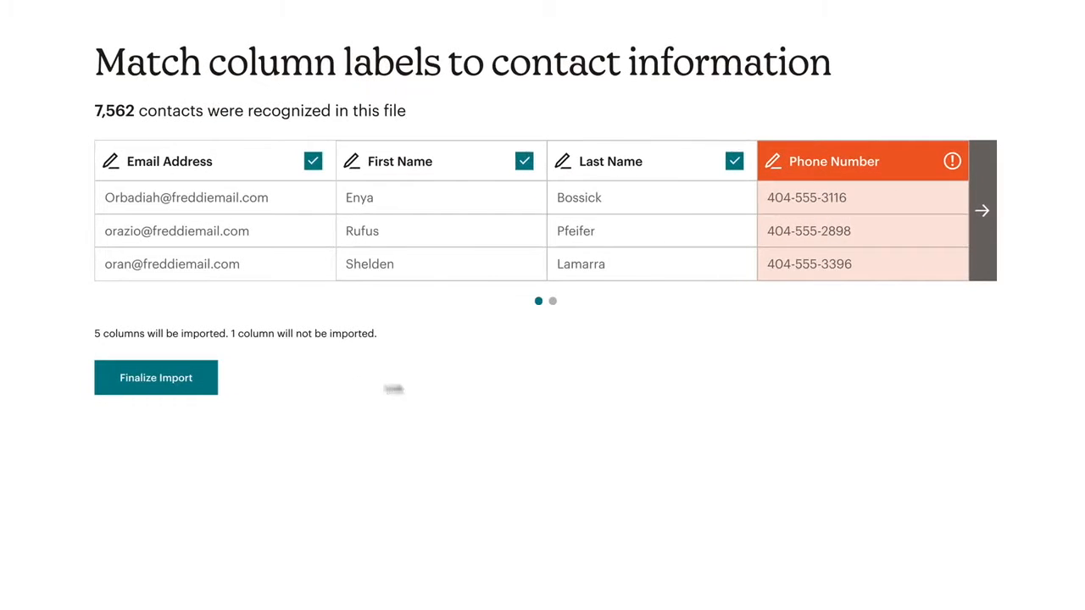
# Step: Map the Phone Number column to a new 'Phone Numbers' field of Phone number type
pyautogui.click(993, 241)
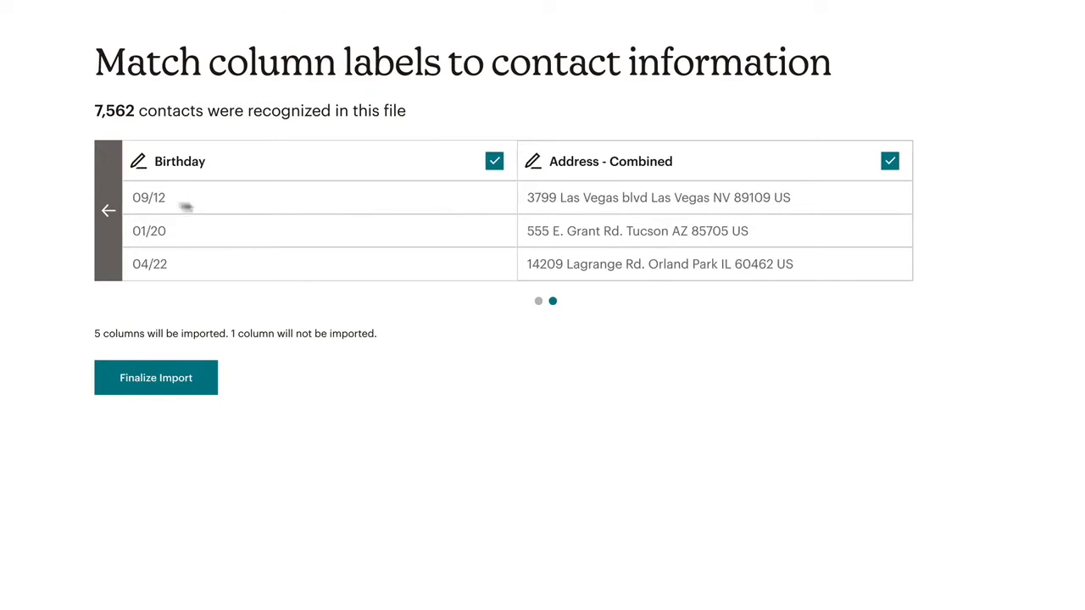
pyautogui.click(119, 200)
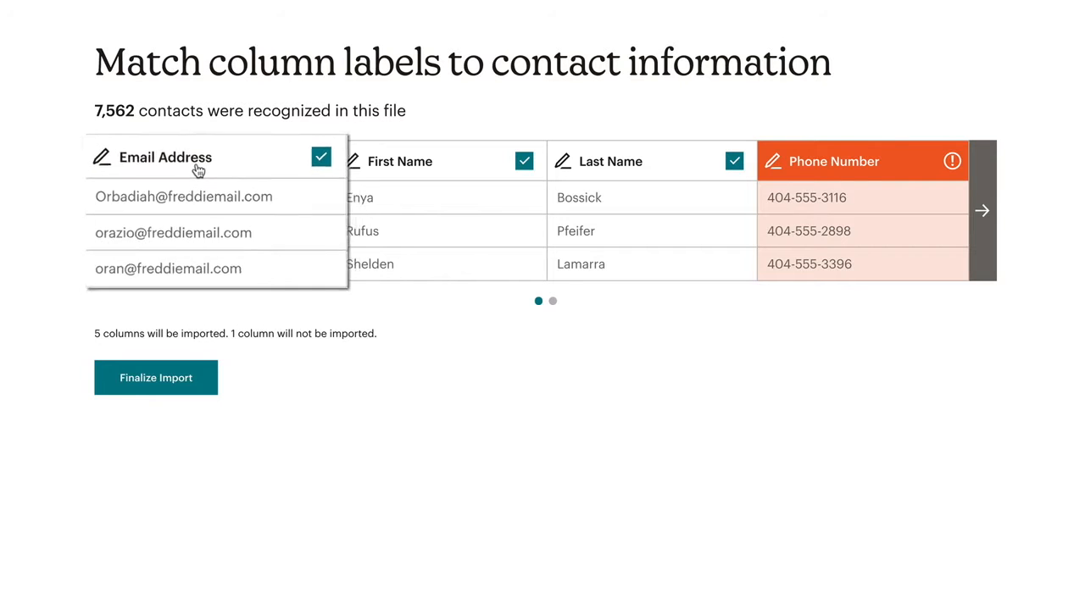
pyautogui.click(819, 178)
pyautogui.click(674, 303)
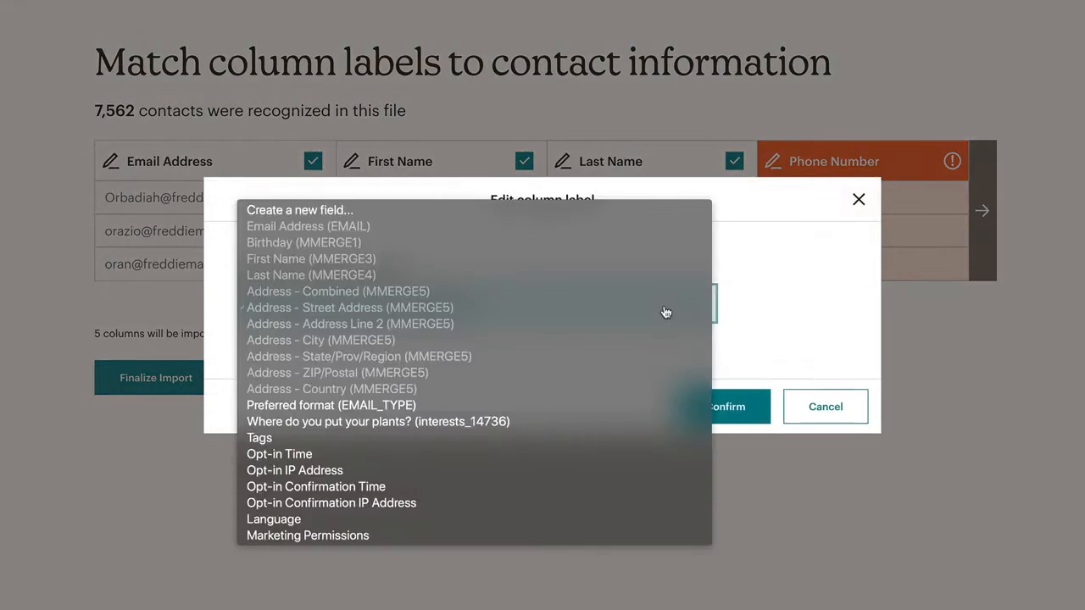
pyautogui.click(668, 212)
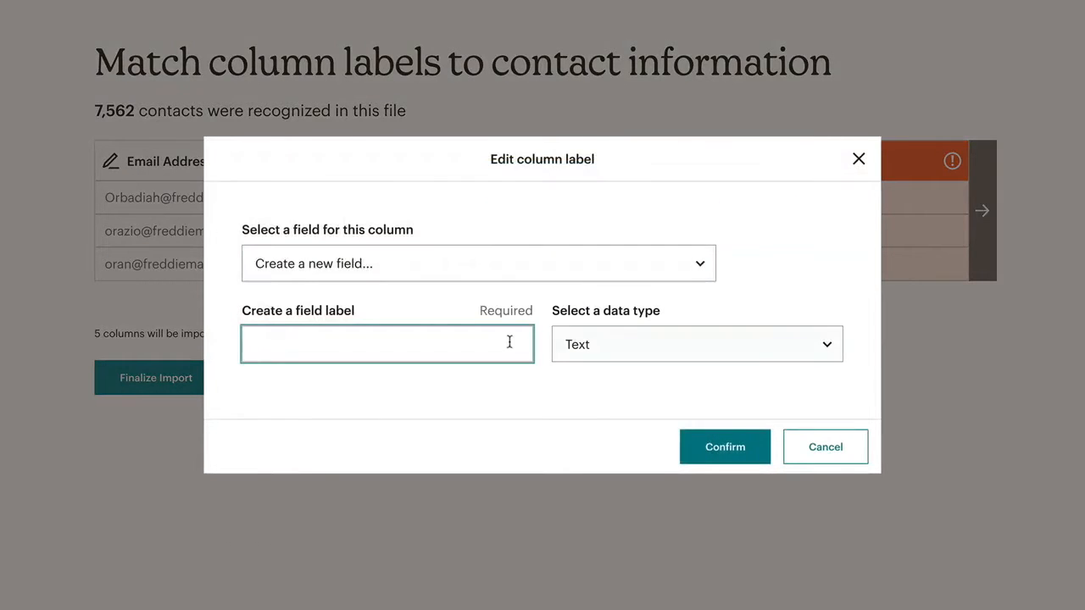
pyautogui.write('Phone Numbers')
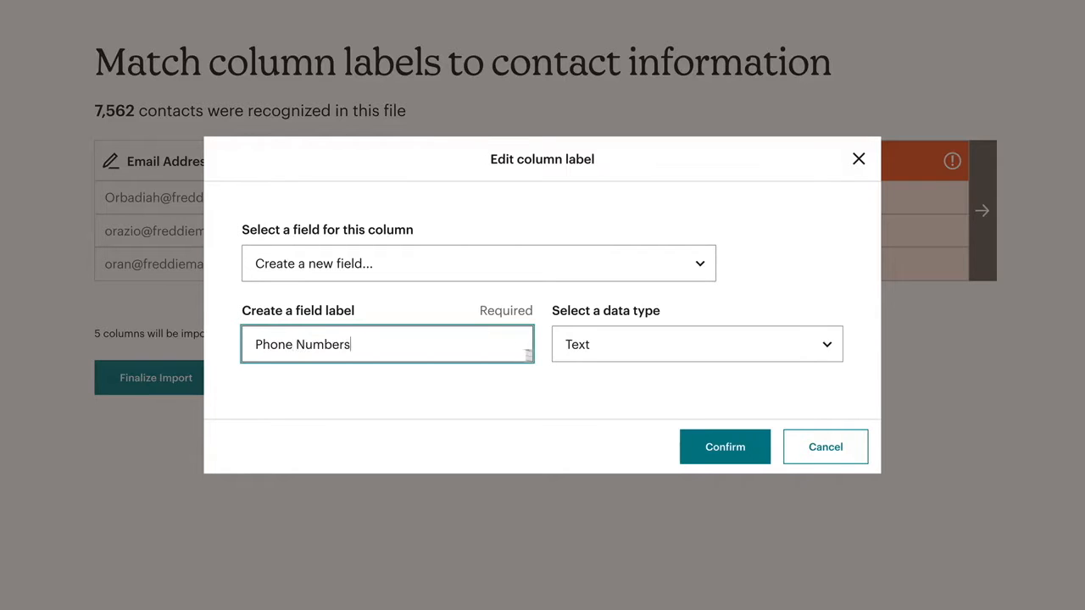
pyautogui.click(591, 347)
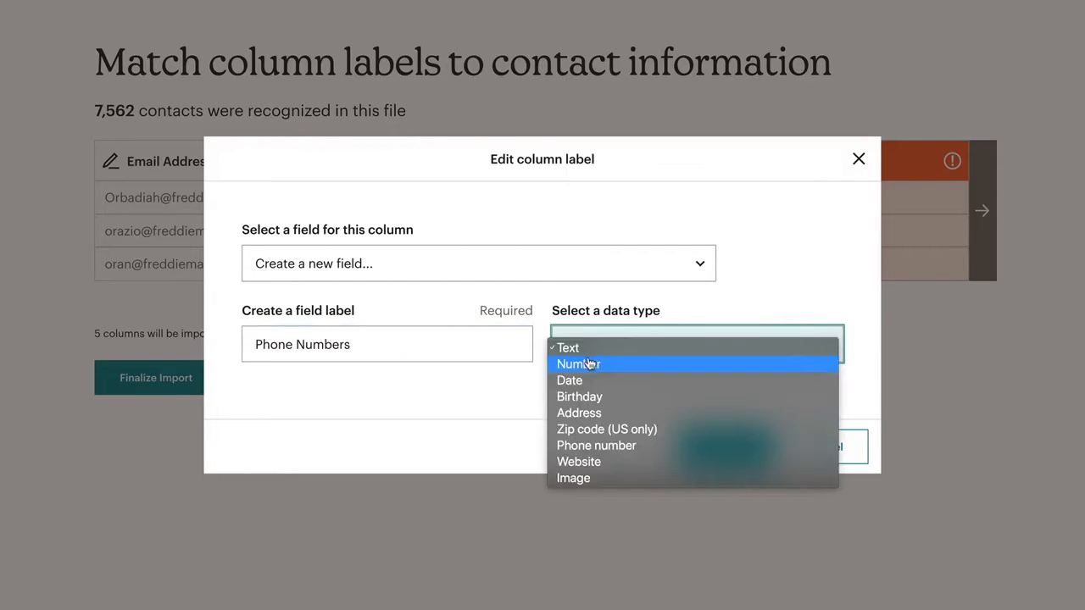
pyautogui.click(598, 446)
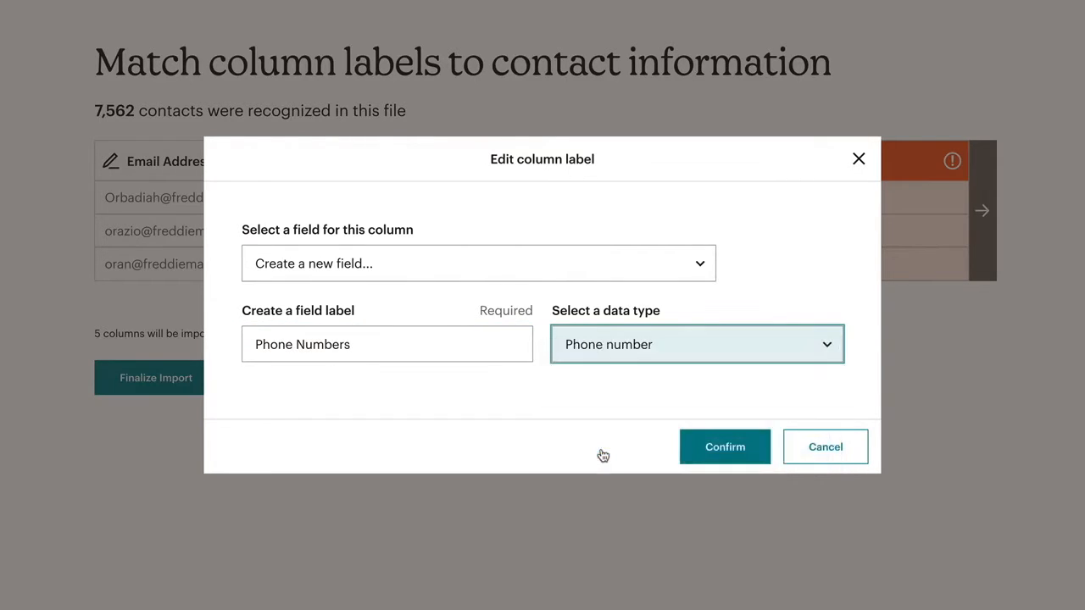
pyautogui.click(729, 453)
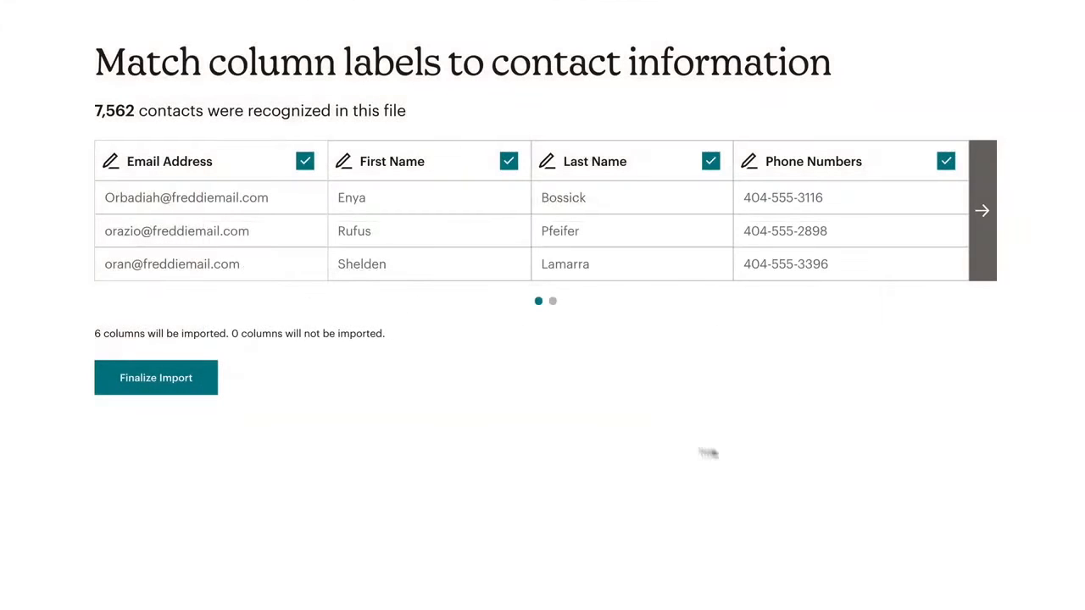
pyautogui.click(215, 392)
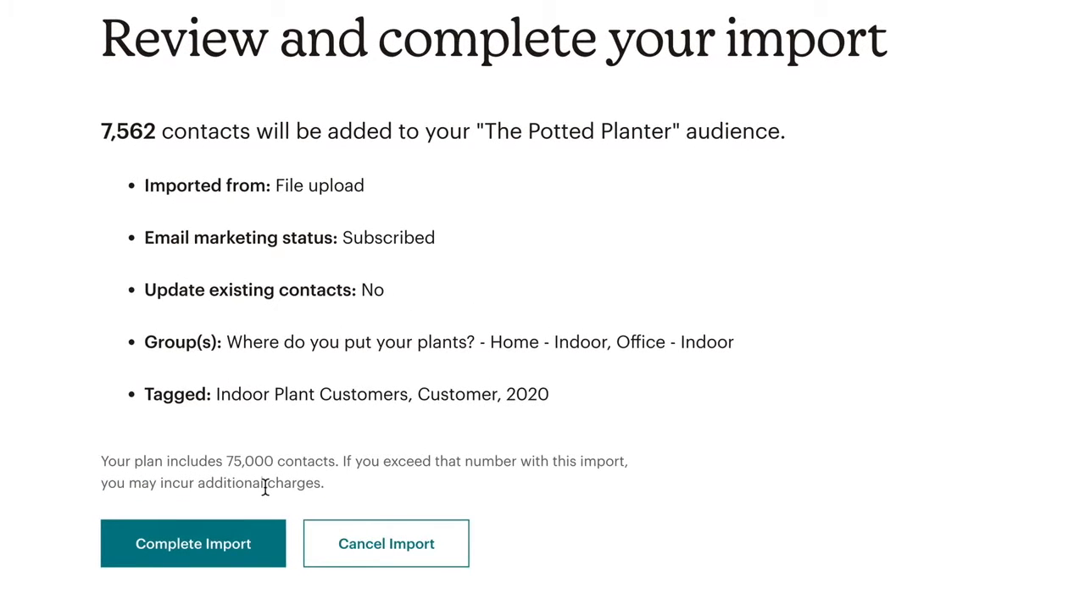
# Step: Finalize importing the 7,562 contacts and search help for 'Import Contacts'
pyautogui.click(279, 545)
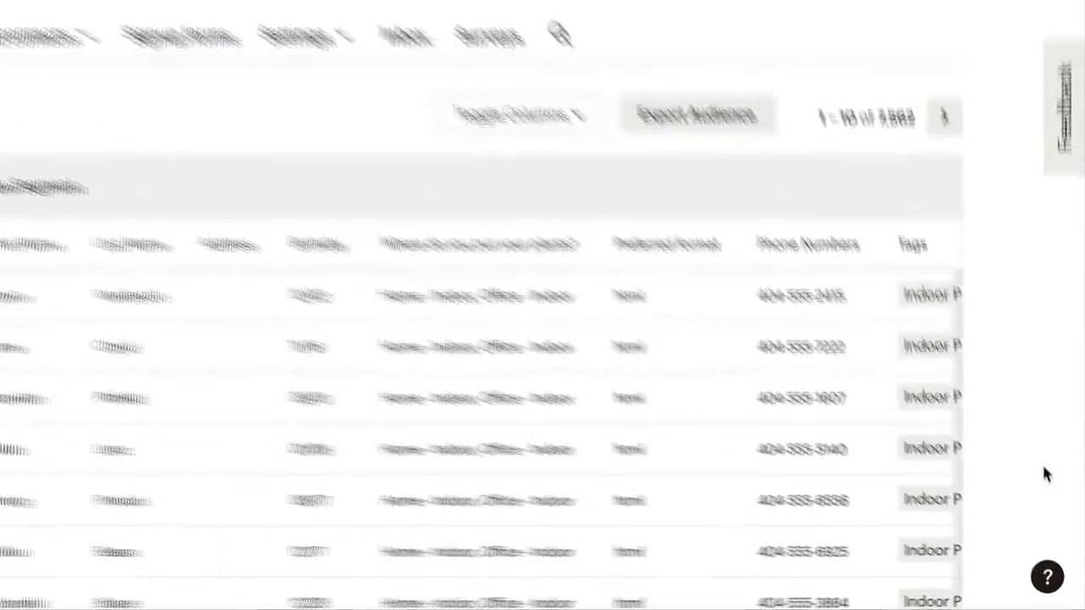
pyautogui.click(1021, 575)
pyautogui.write('Import Contacts')
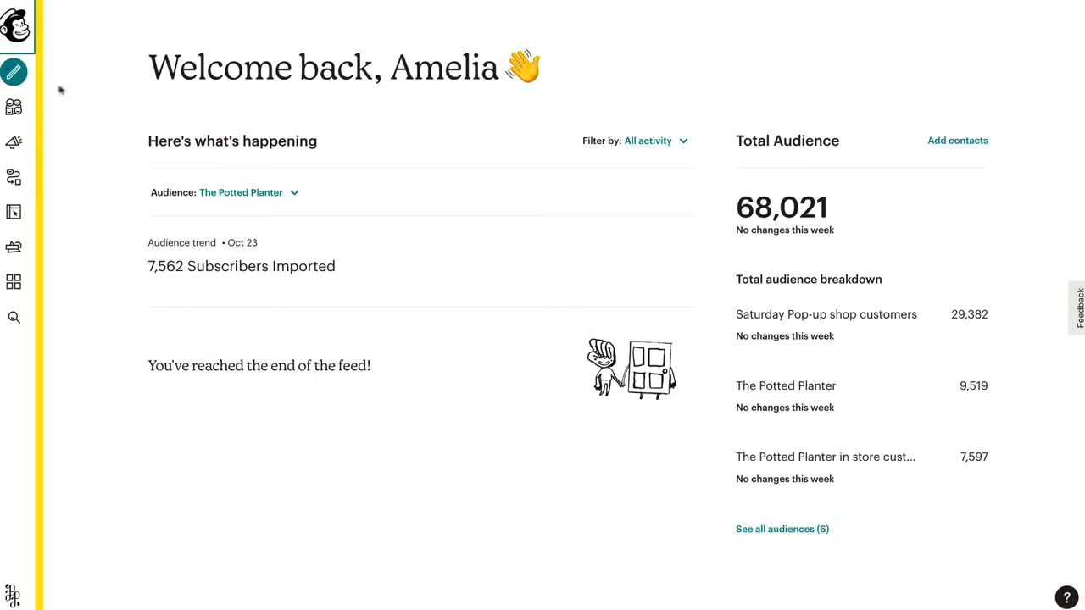
# Step: Create a new email campaign named 'New Year, New Plants' and begin its draft
pyautogui.click(29, 85)
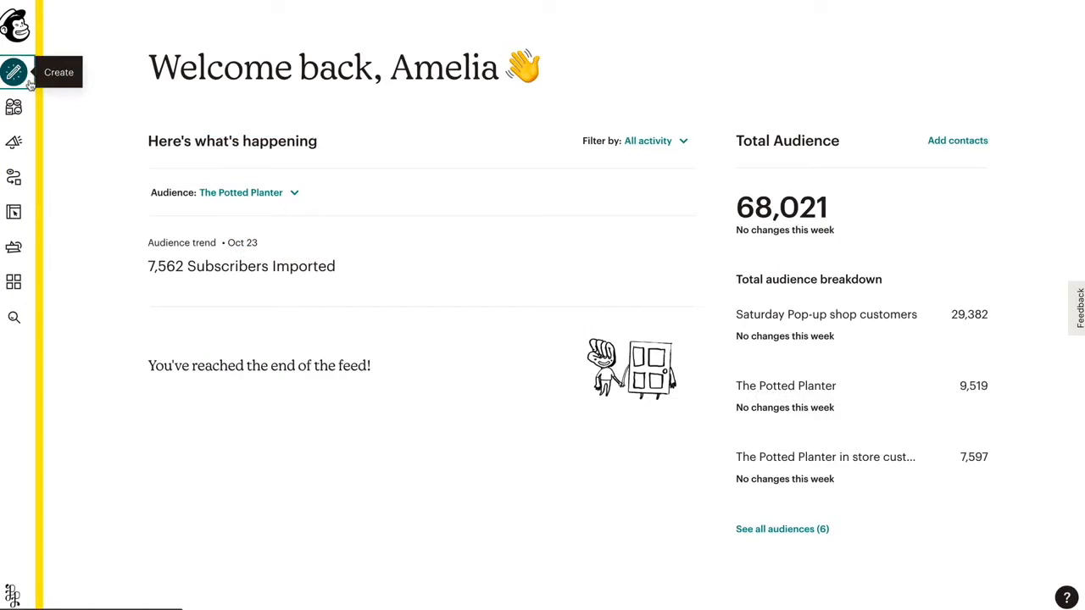
pyautogui.click(30, 85)
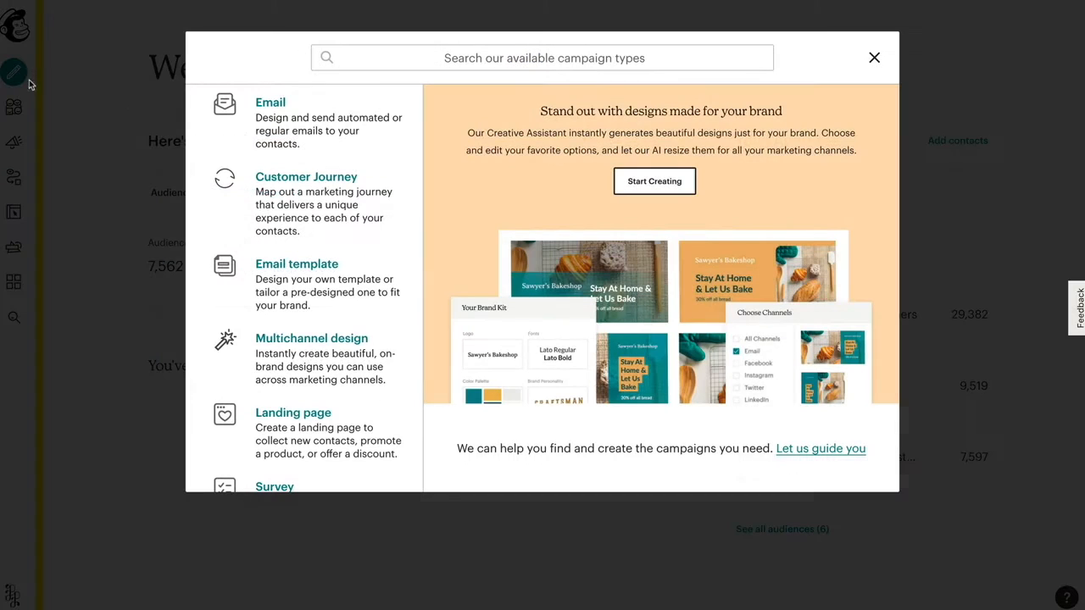
pyautogui.click(345, 145)
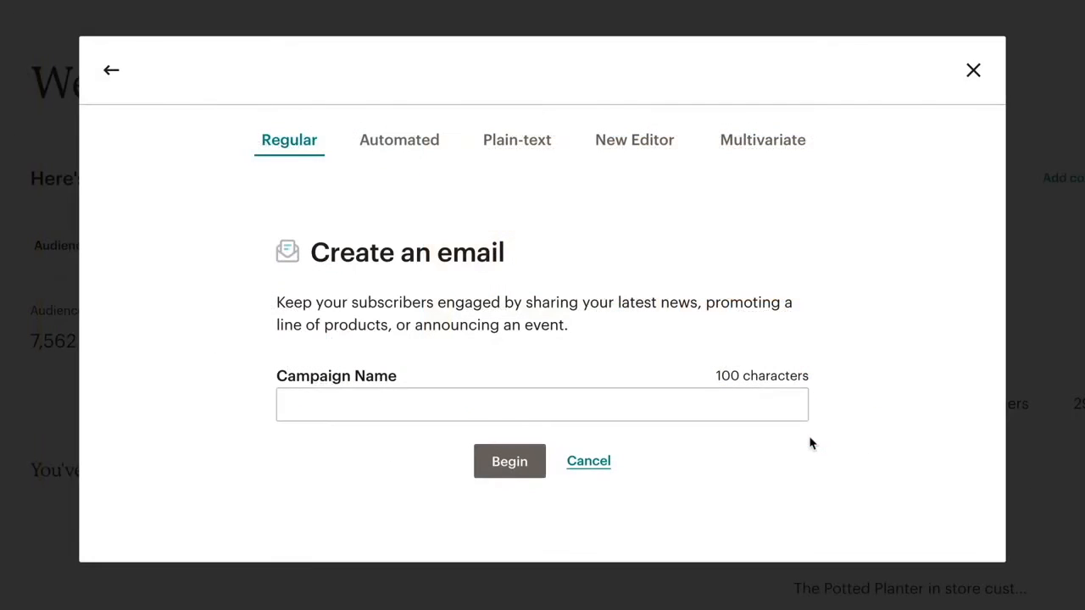
pyautogui.click(785, 412)
pyautogui.write('N')
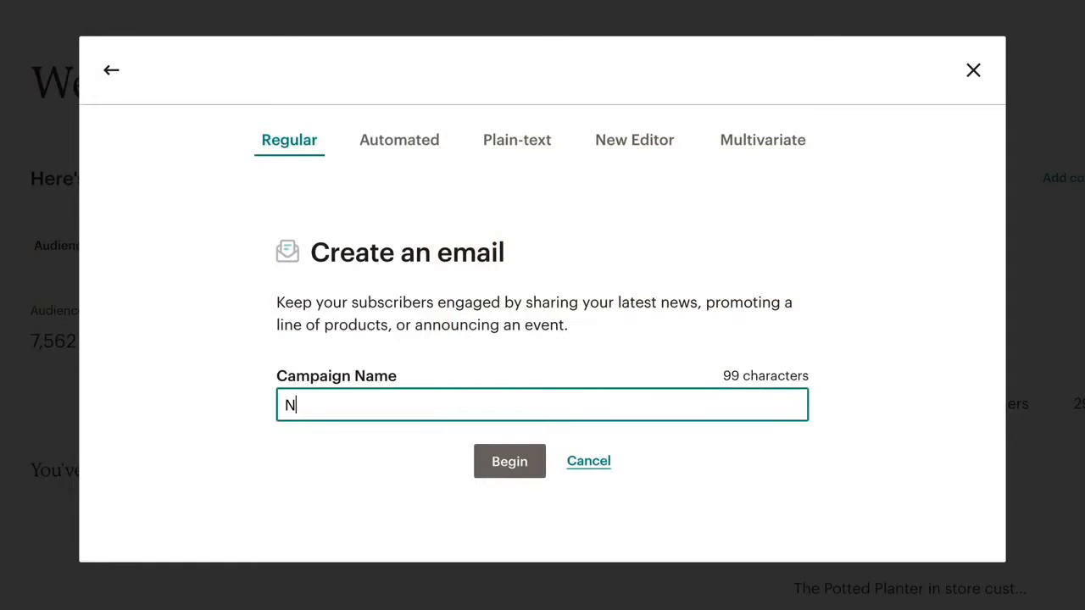
pyautogui.write('ew Year, New Plants')
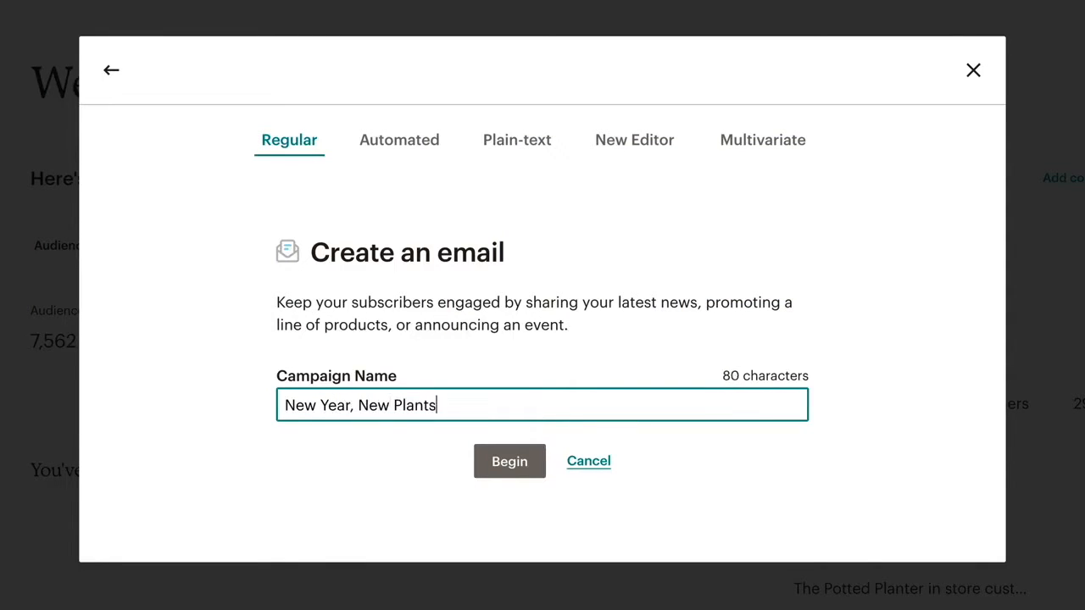
pyautogui.click(554, 498)
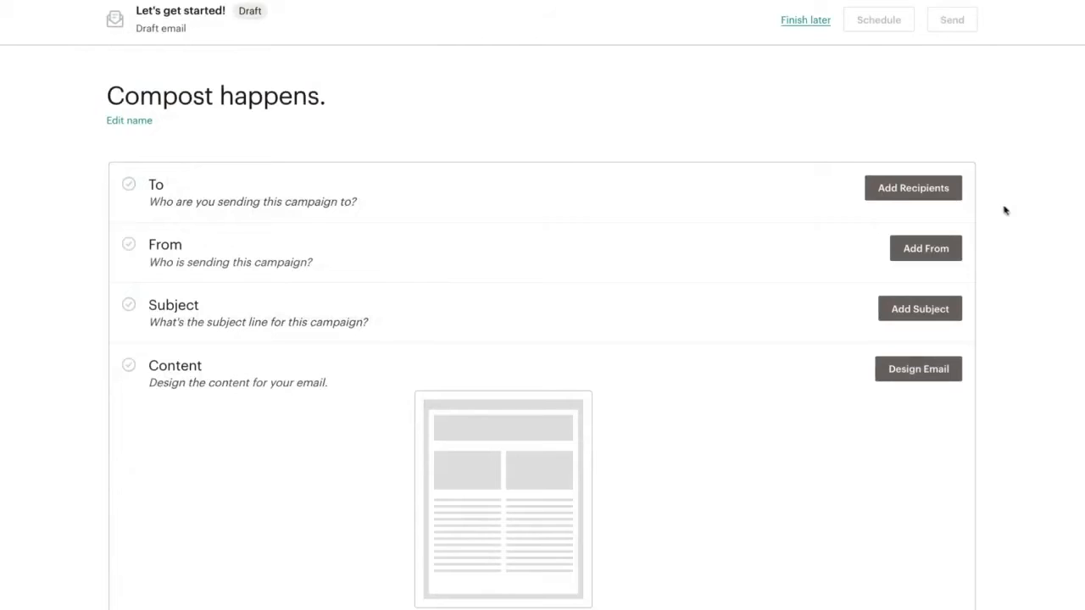
# Step: Address the campaign to all subscribers in The Potted Planter audience (14,086 recipients) and save
pyautogui.click(961, 203)
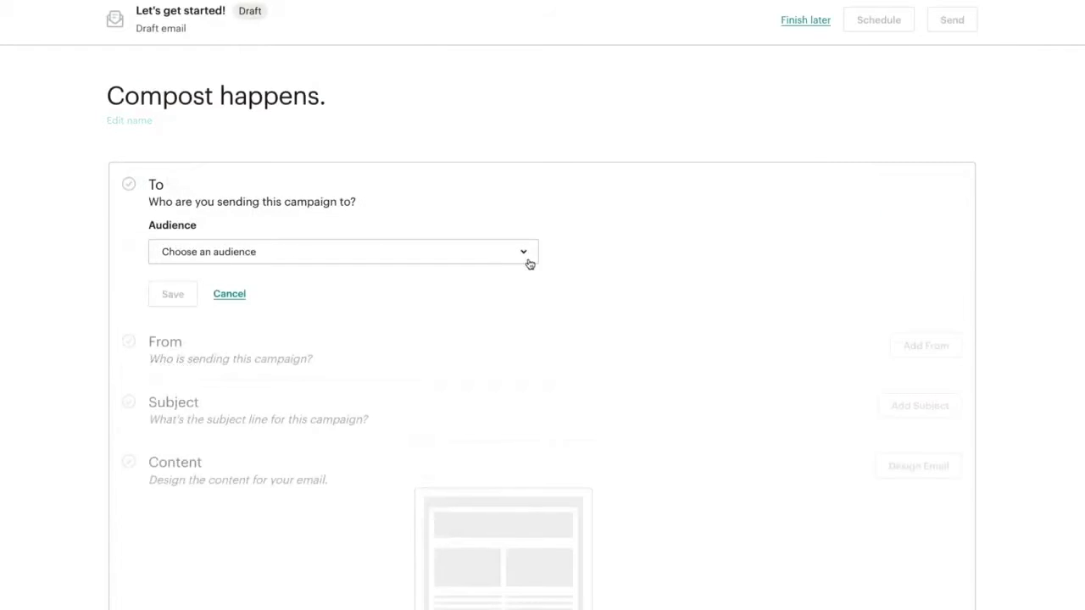
pyautogui.click(528, 262)
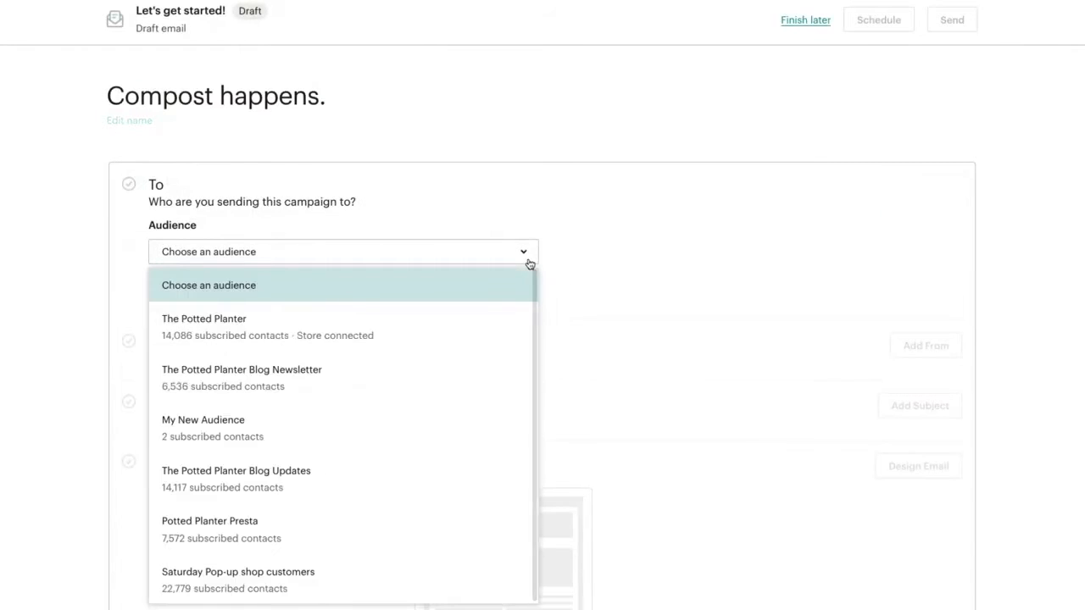
pyautogui.click(526, 327)
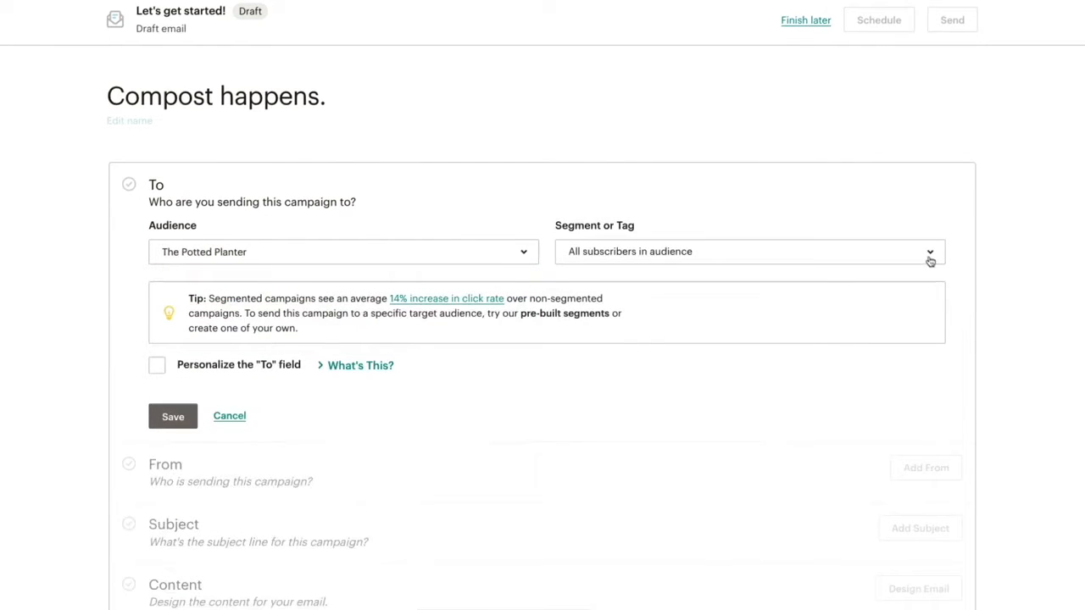
pyautogui.click(930, 258)
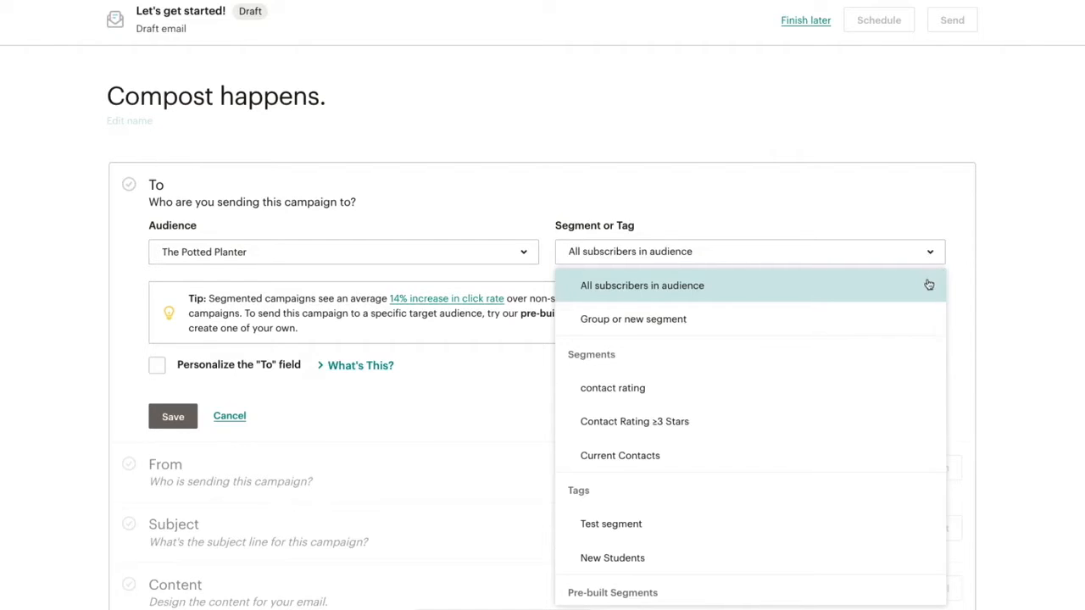
pyautogui.scroll(-3, 928, 285)
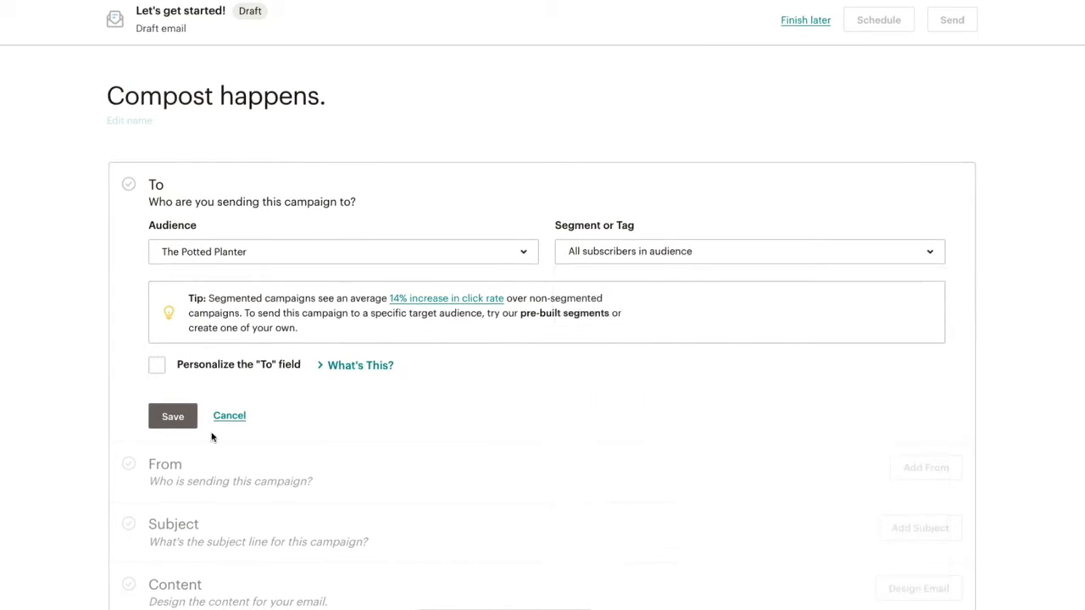
pyautogui.click(173, 416)
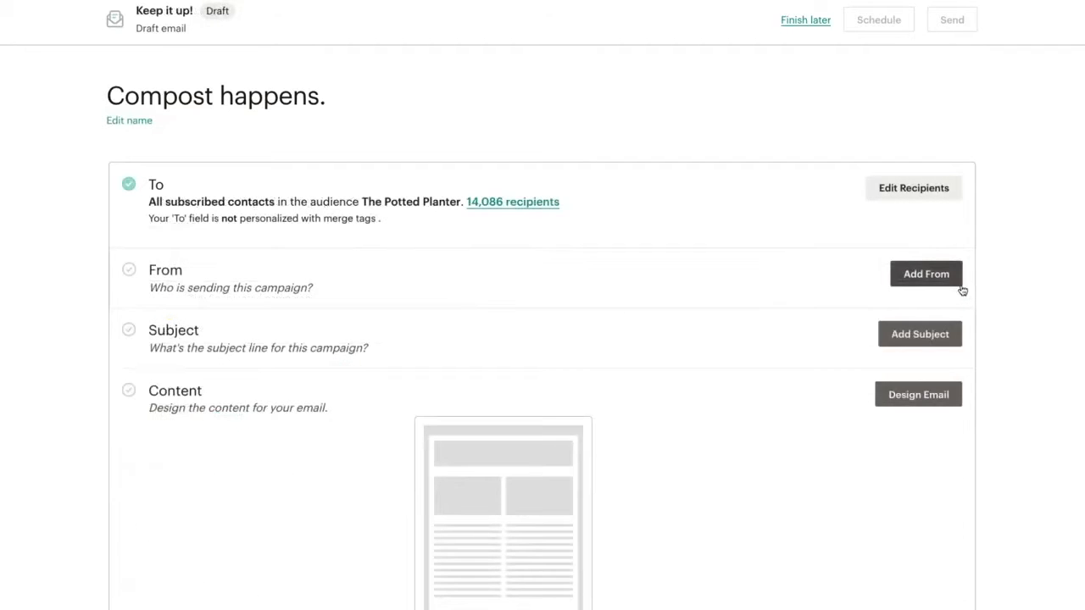
# Step: Enter the sender's name and e-mail address and save them
pyautogui.click(960, 286)
pyautogui.write('Amelia')
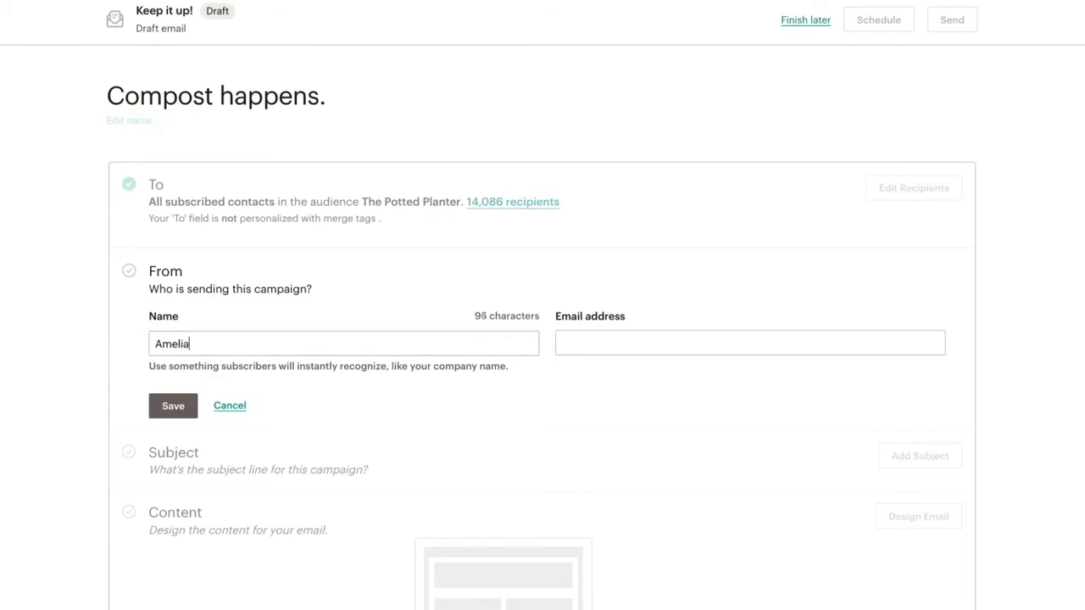
pyautogui.click(575, 343)
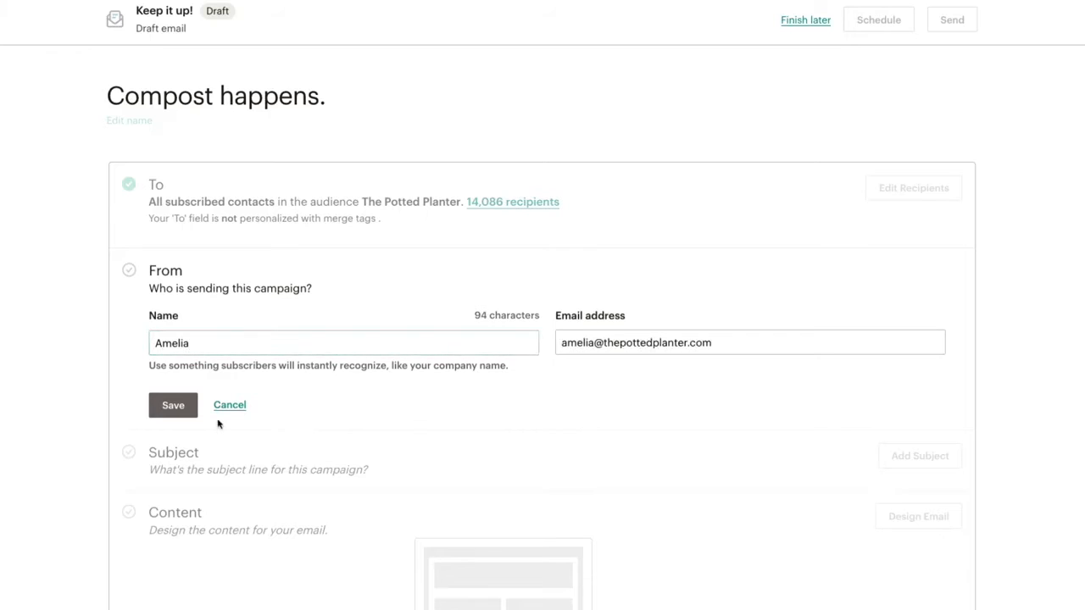
pyautogui.click(195, 414)
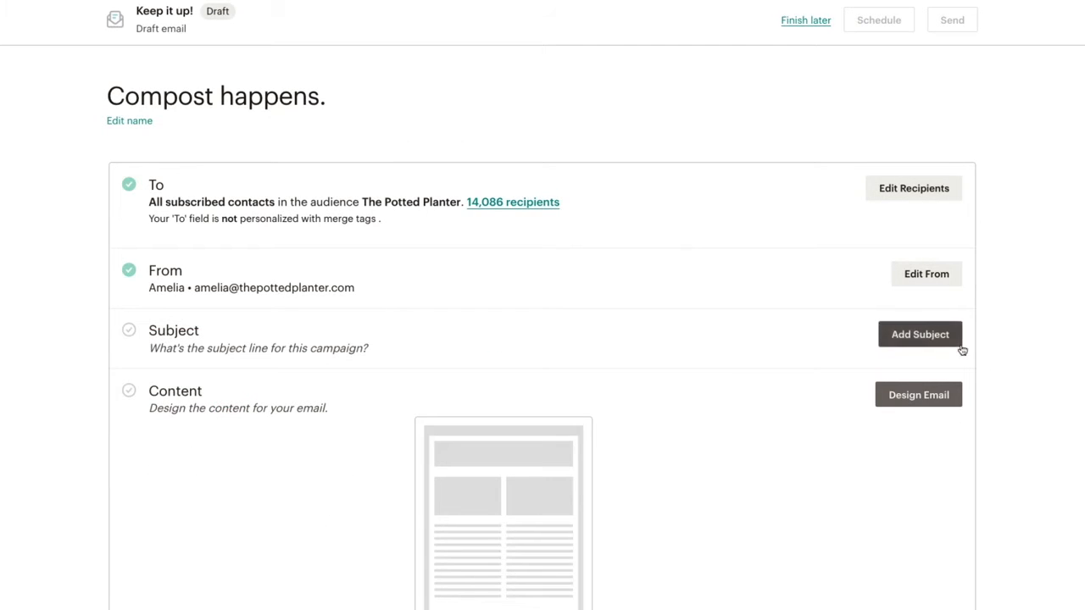
# Step: Set the subject line to 'How to keep your plants alive when things happen.' and begin the preview text
pyautogui.click(920, 335)
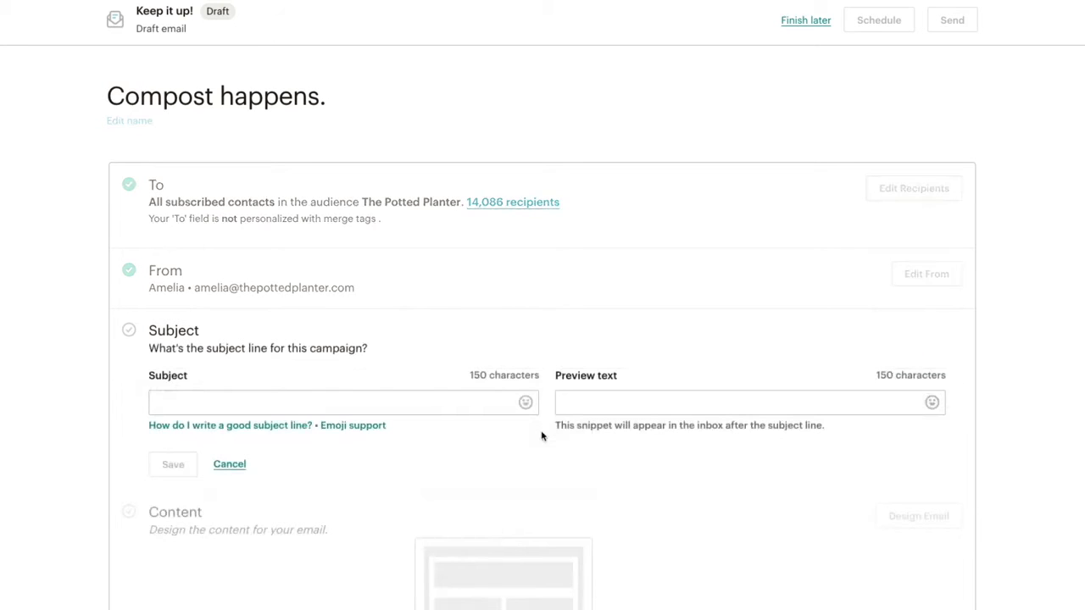
pyautogui.click(494, 403)
pyautogui.write('How to keep your plants alive when things happen.')
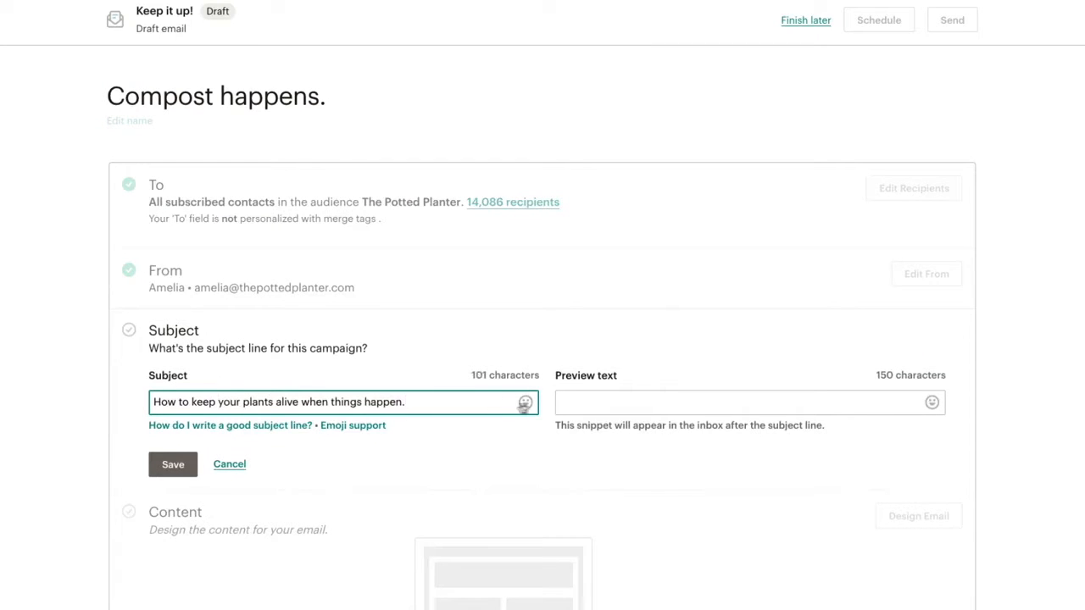
pyautogui.click(563, 404)
pyautogui.write('Thes')
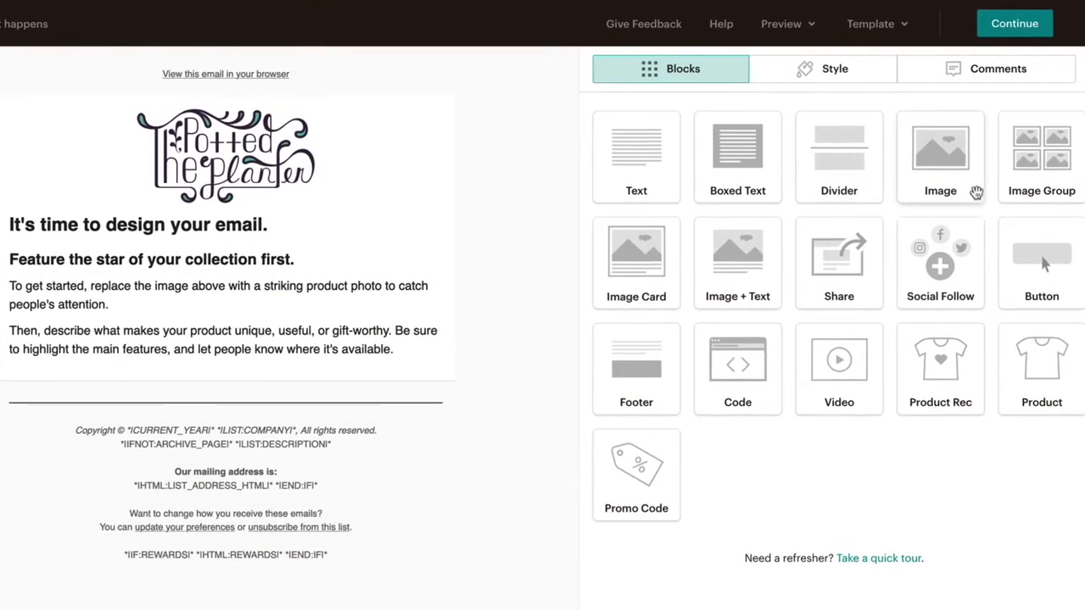
# Step: Start designing the email from the Basic 1 Column layout
pyautogui.moveTo(974, 188); pyautogui.dragTo(424, 249)
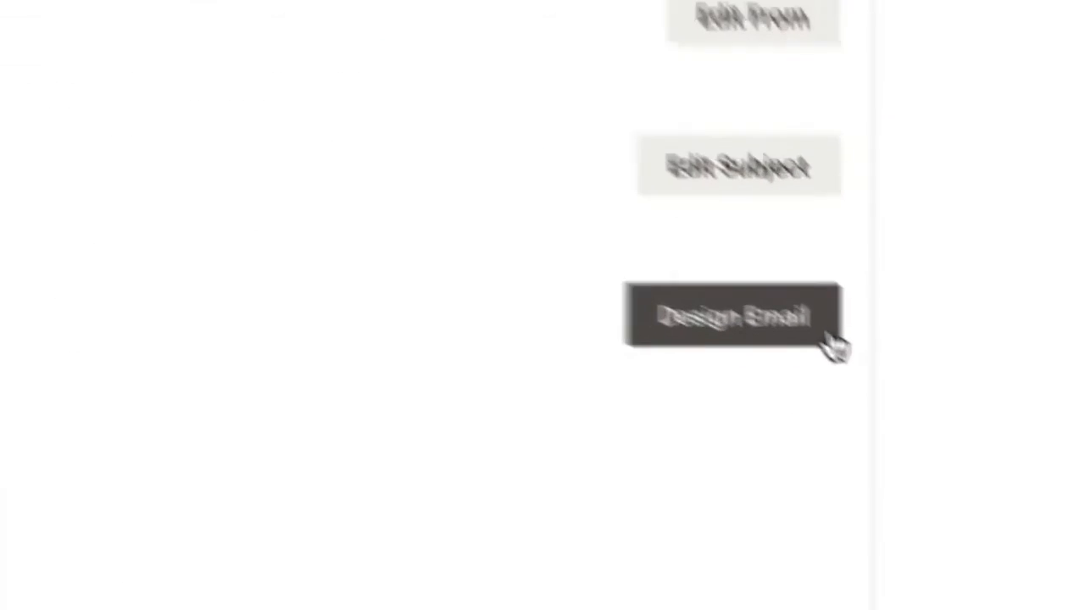
pyautogui.click(819, 324)
pyautogui.scroll(-5, 952, 445)
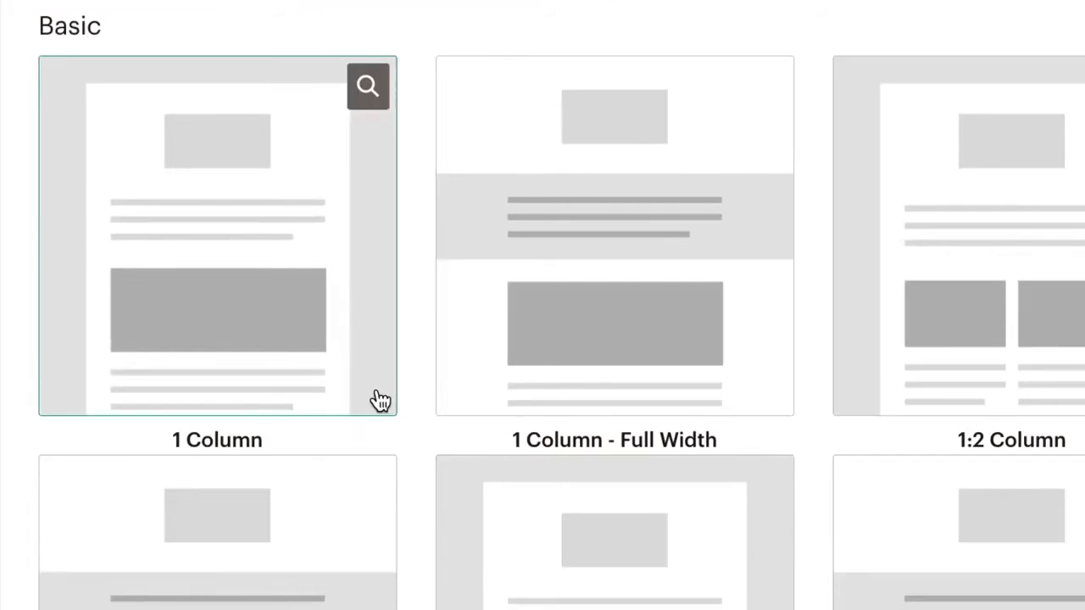
pyautogui.click(378, 400)
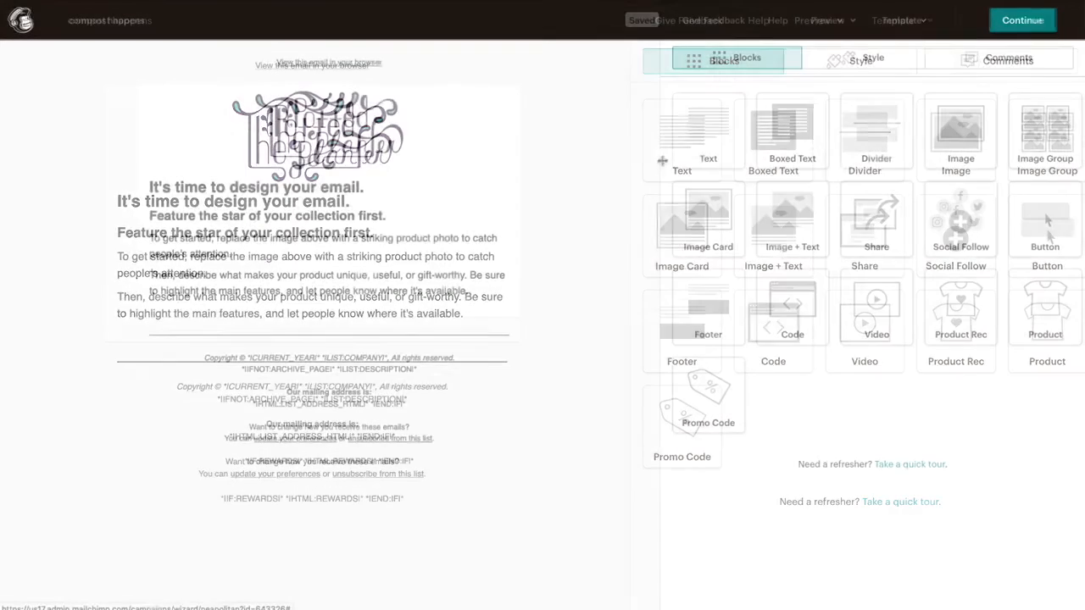
# Step: Add a text block below the introductory paragraphs and duplicate it
pyautogui.moveTo(688, 144); pyautogui.dragTo(503, 217)
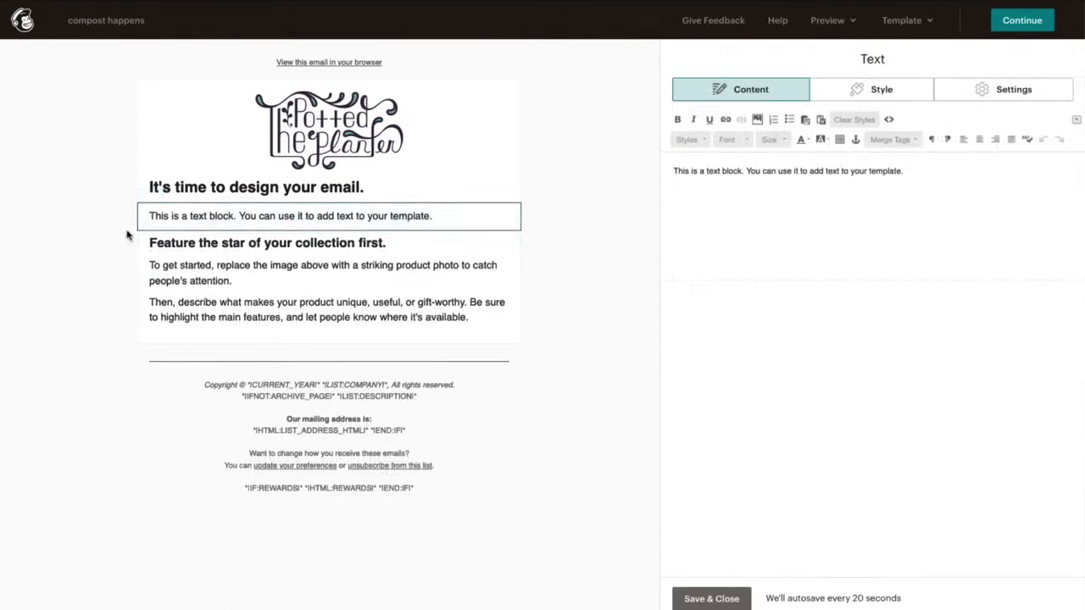
pyautogui.moveTo(151, 216); pyautogui.dragTo(151, 327)
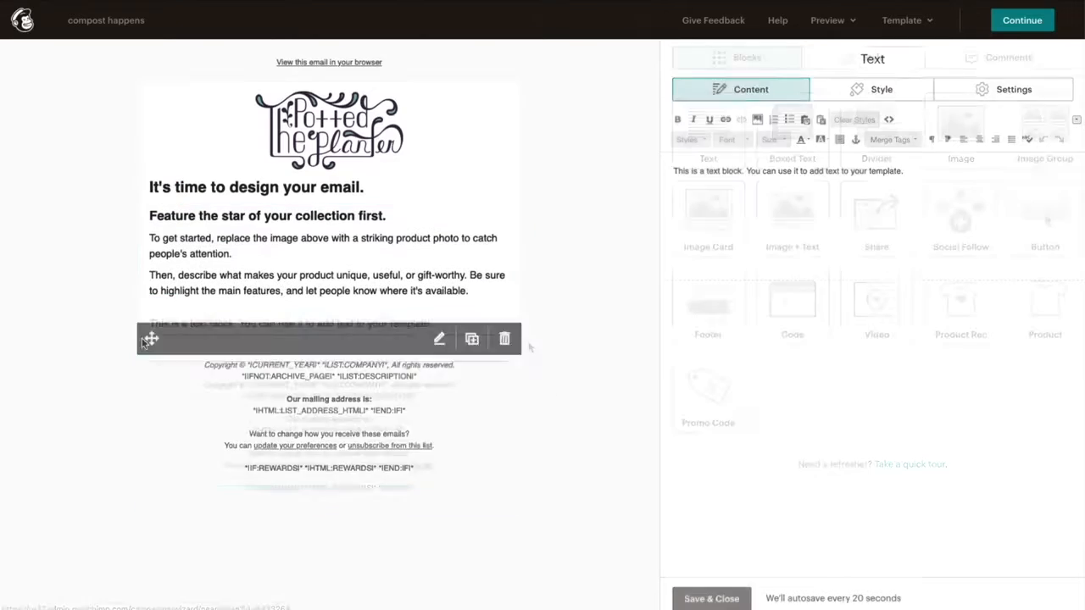
pyautogui.click(472, 327)
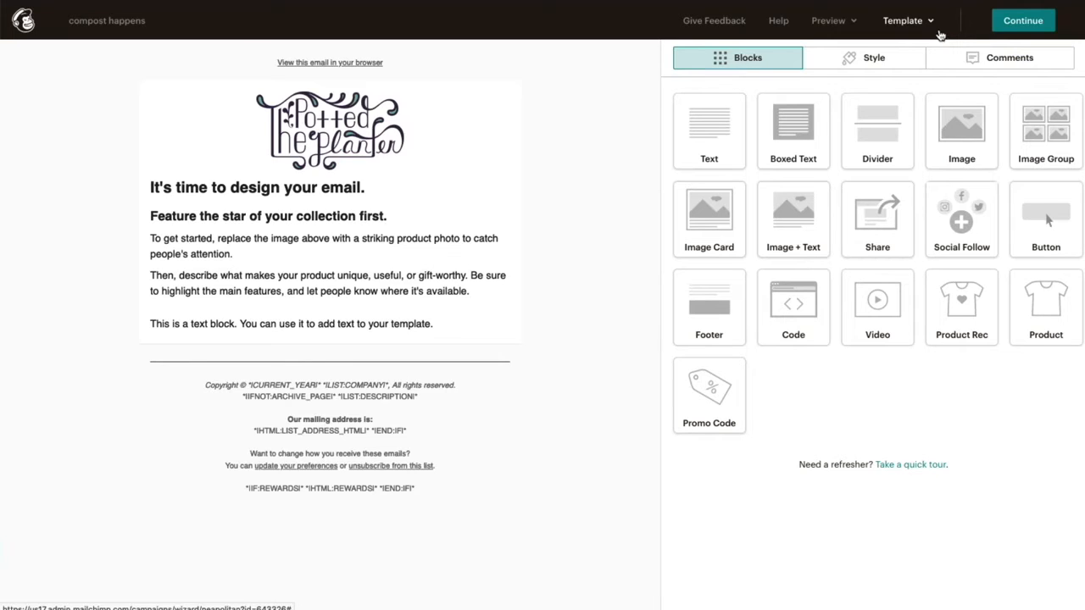
# Step: Switch the email to the Basic 1:3 Column template and confirm the change
pyautogui.click(931, 21)
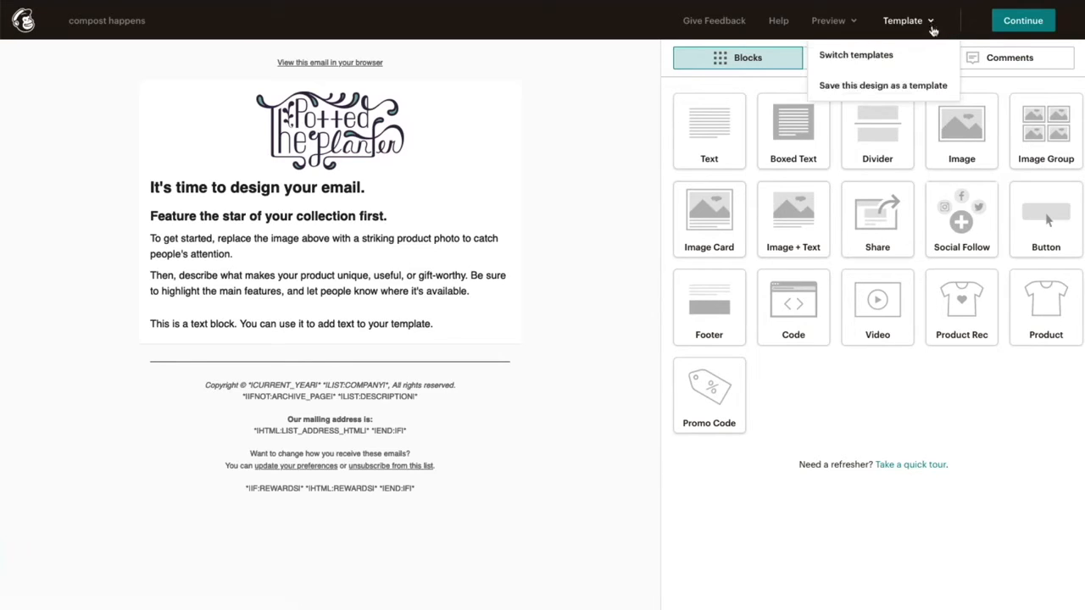
pyautogui.click(935, 56)
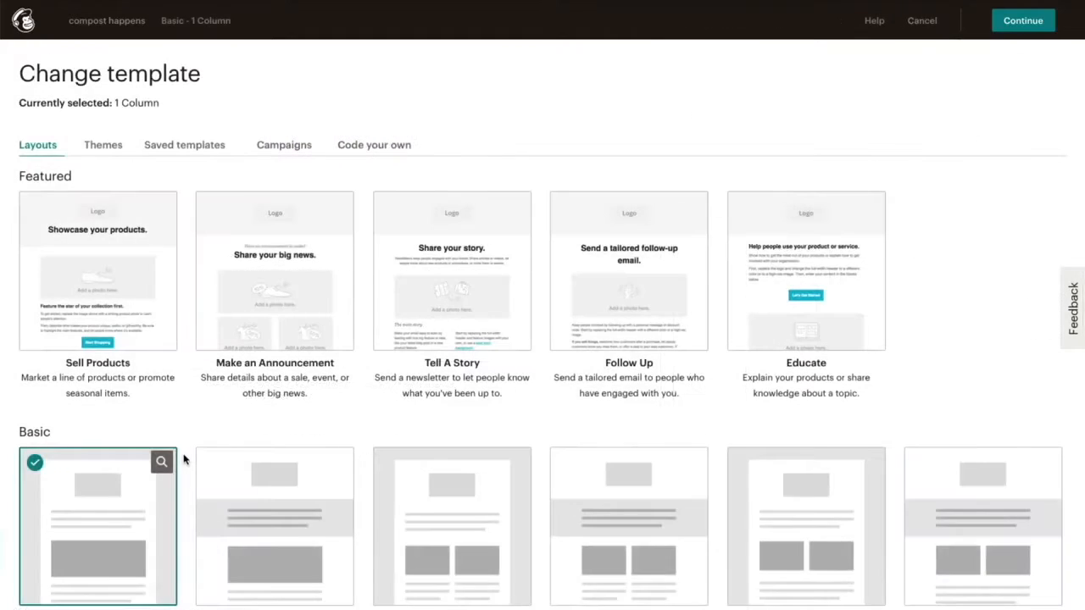
pyautogui.scroll(-3, 183, 458)
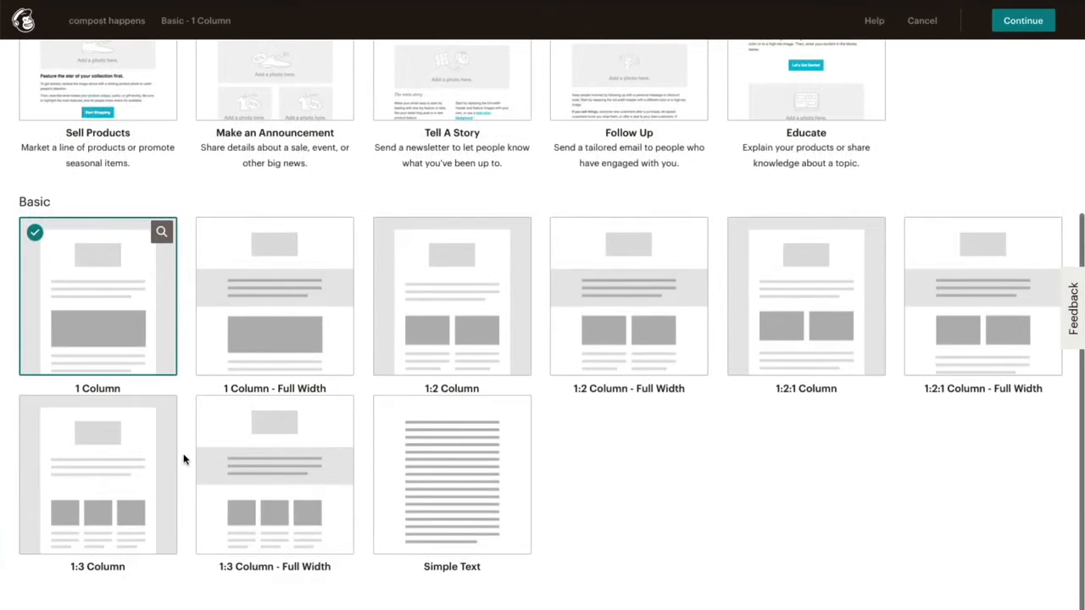
pyautogui.click(167, 450)
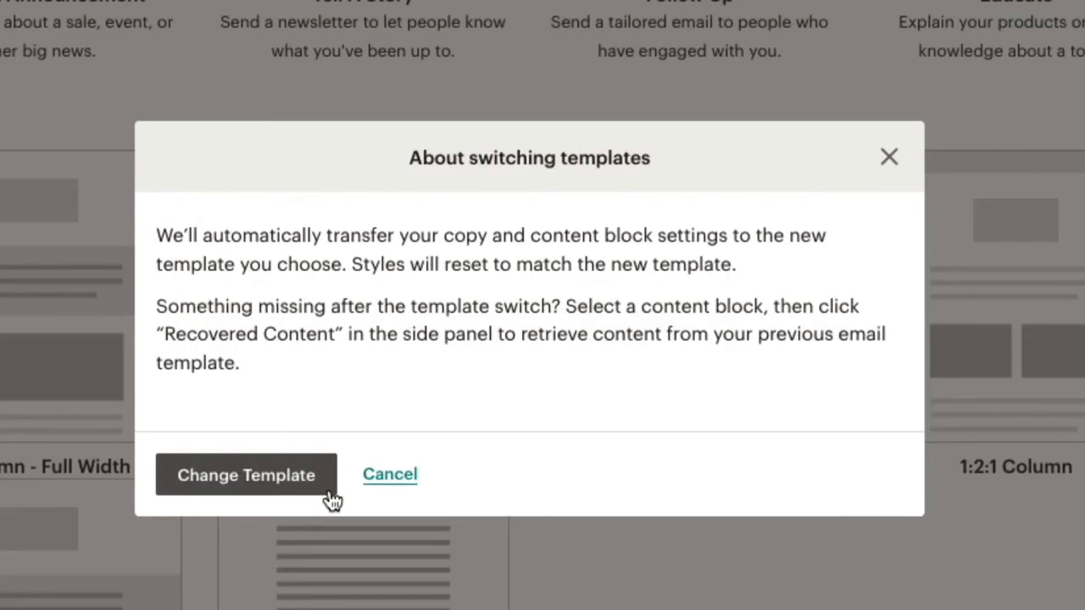
pyautogui.click(246, 475)
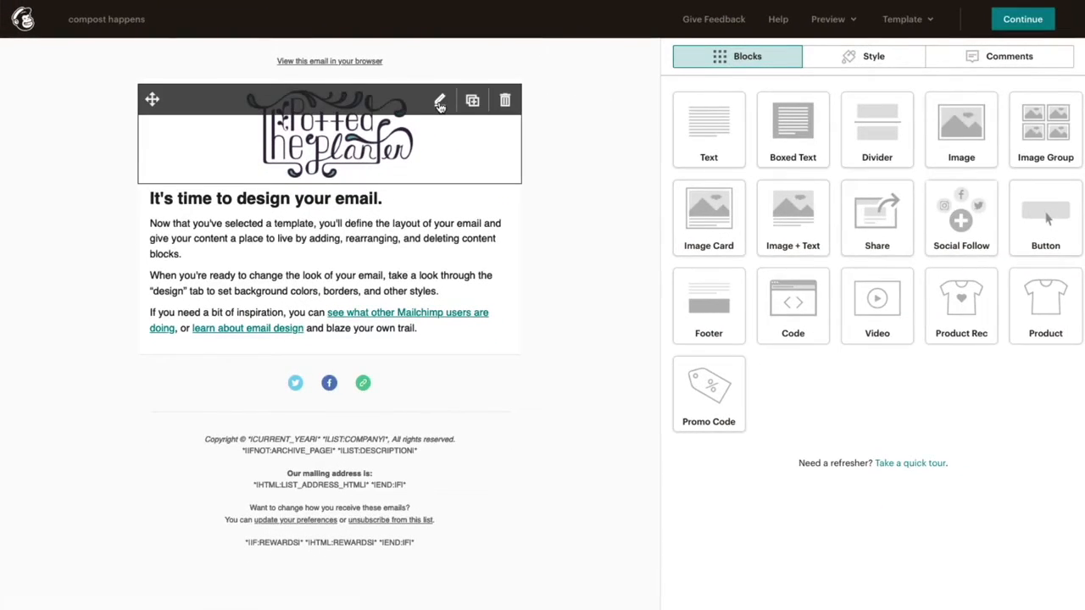
# Step: Open the starter text block and type 'plants require' into it
pyautogui.click(440, 105)
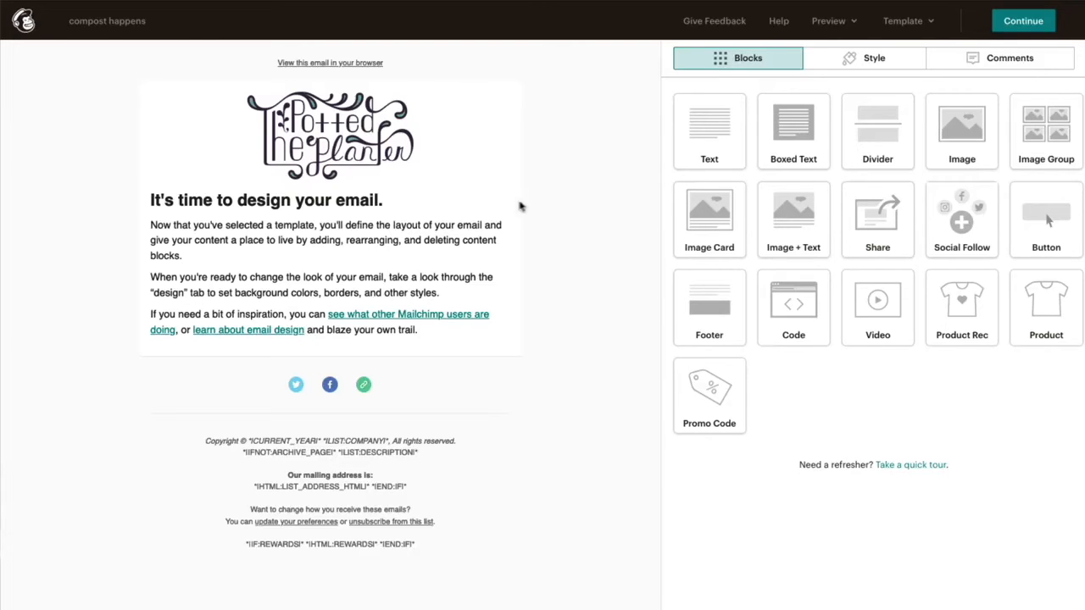
pyautogui.moveTo(440, 201)
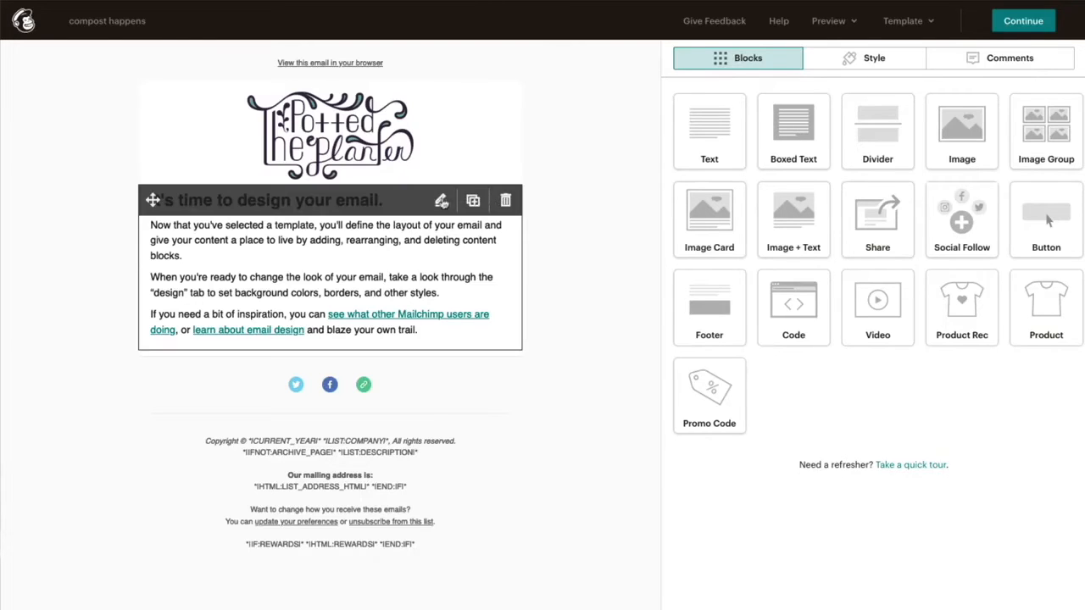
pyautogui.click(451, 261)
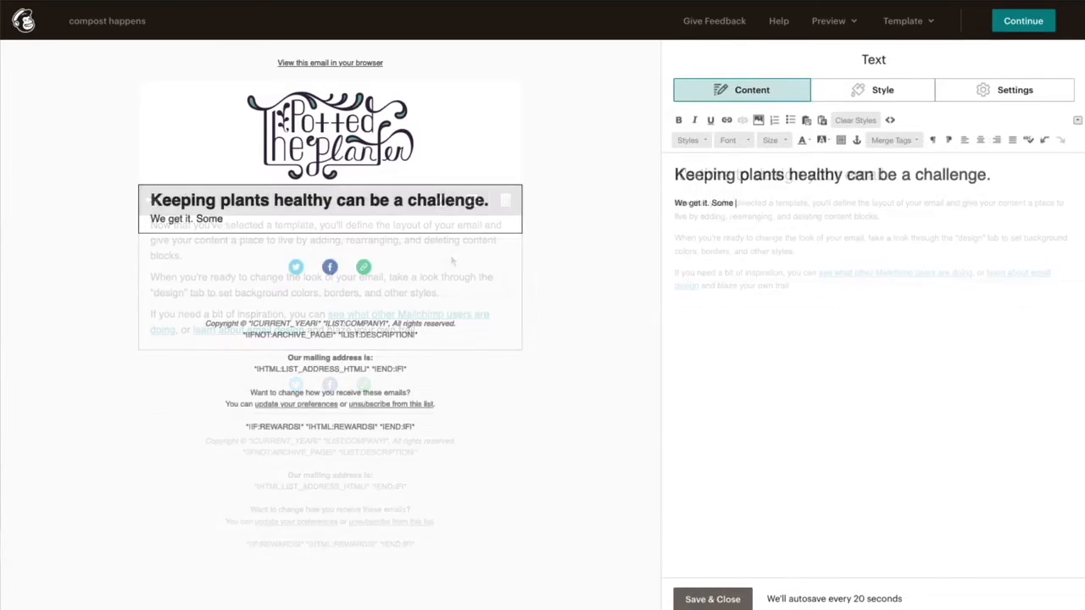
pyautogui.write('plants require a lit')
# Step: Highlight the heading in light green #cfd7c7
pyautogui.moveTo(990, 175); pyautogui.dragTo(675, 175)
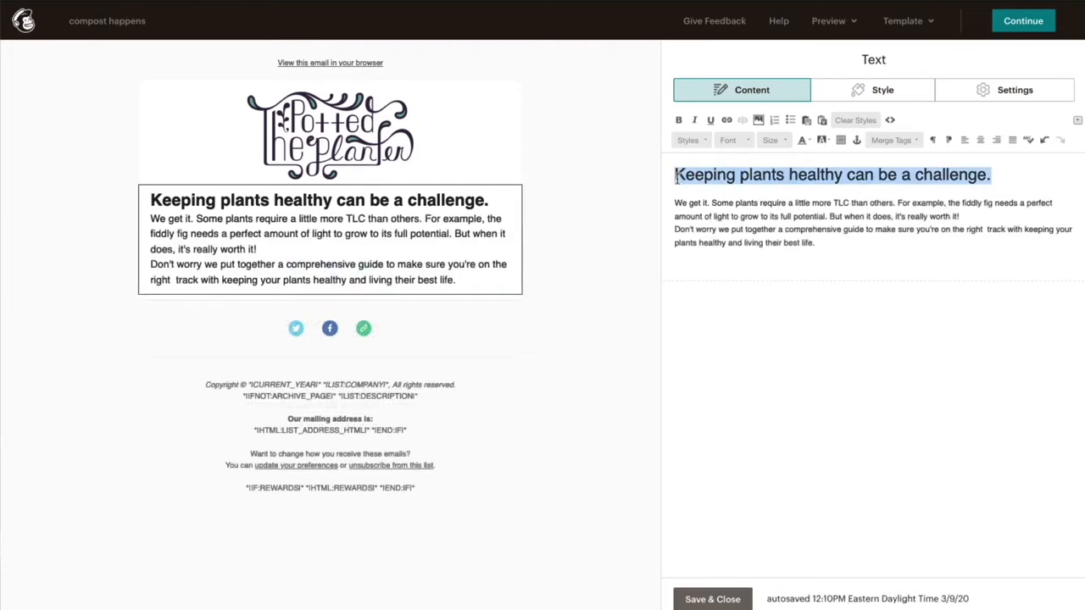
pyautogui.click(826, 142)
pyautogui.click(861, 228)
pyautogui.click(615, 343)
pyautogui.write('cfd7c7')
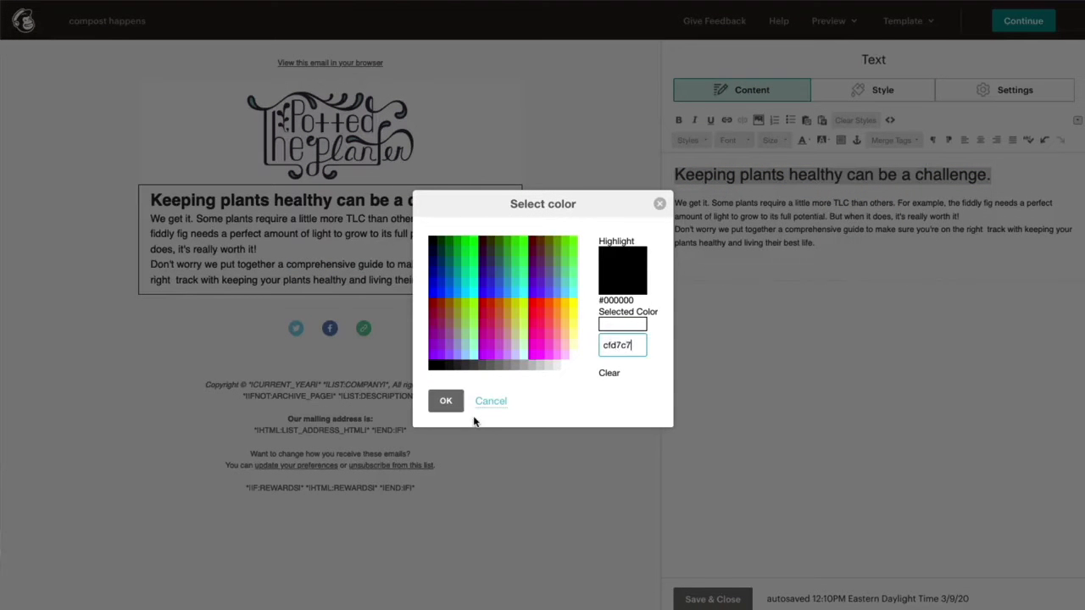
pyautogui.click(451, 404)
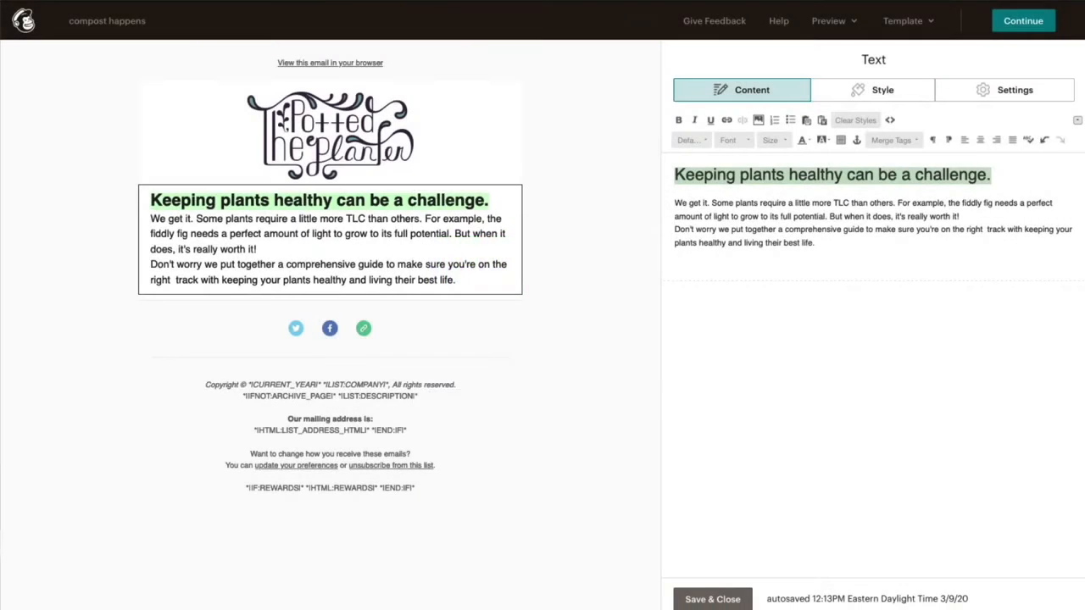
# Step: Set the text block's font to Helvetica at 14px
pyautogui.click(918, 100)
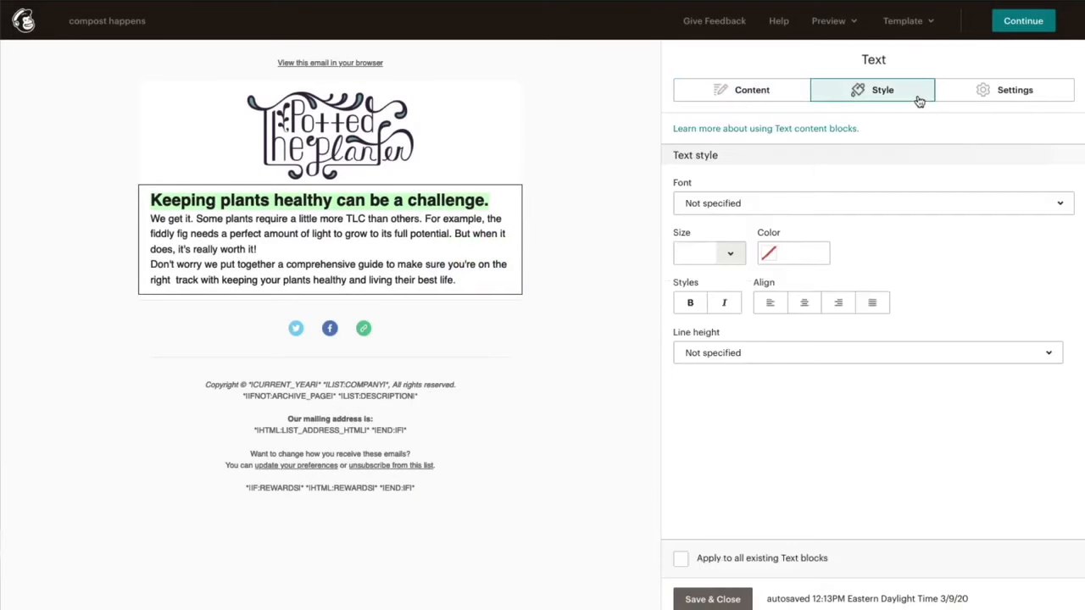
pyautogui.click(964, 212)
pyautogui.click(952, 419)
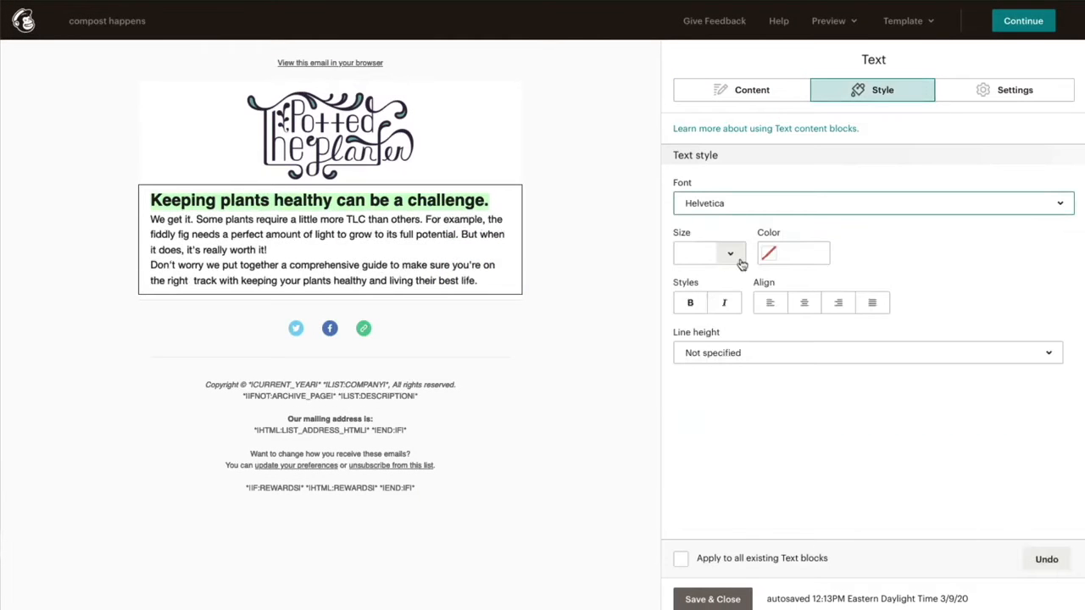
pyautogui.click(731, 254)
pyautogui.click(724, 437)
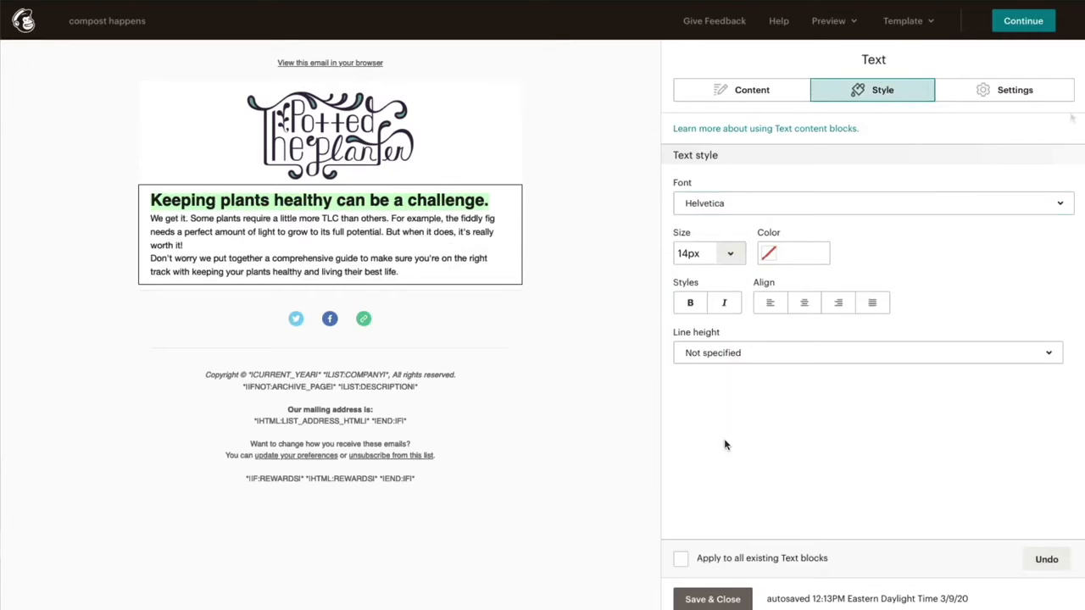
# Step: Try 2 columns for the text block, then revert to 1 column
pyautogui.click(1055, 94)
pyautogui.click(1052, 174)
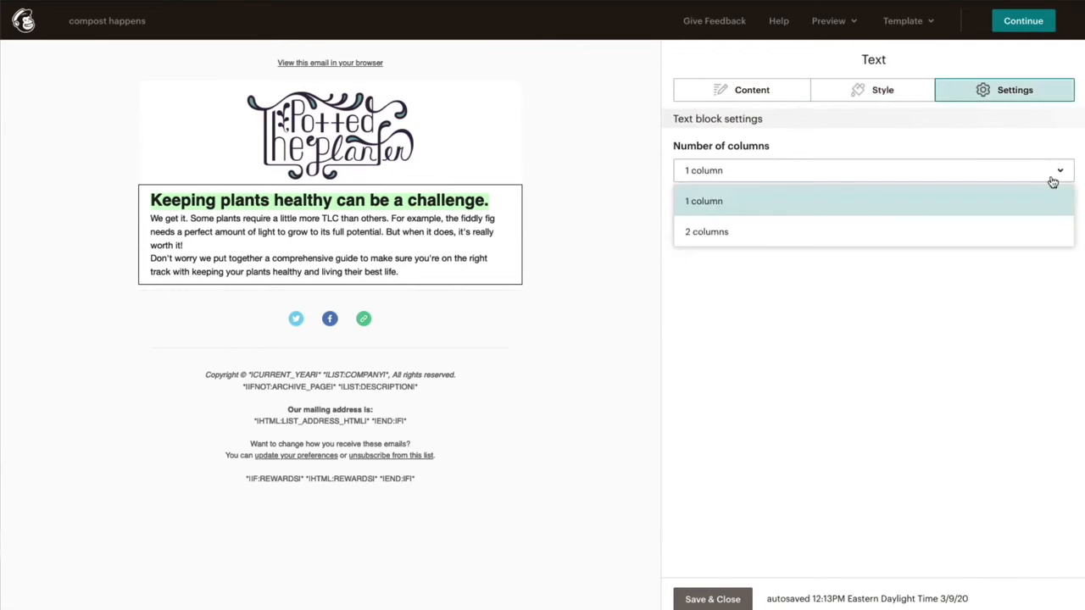
pyautogui.click(1049, 238)
pyautogui.click(1041, 177)
pyautogui.click(1036, 205)
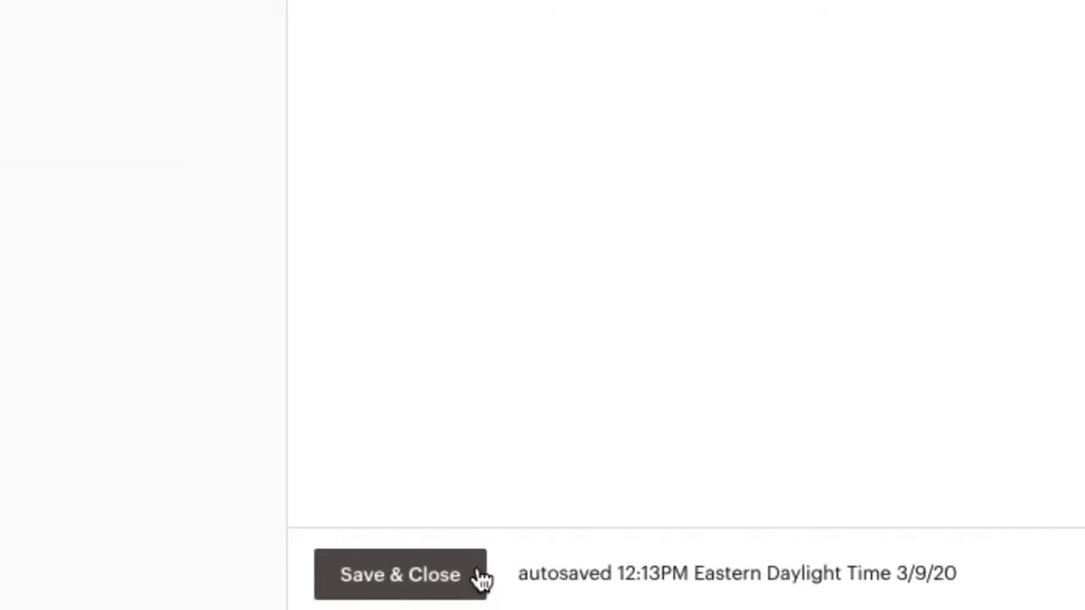
# Step: Add an image block below the text with the plant-and-pot photo DSC08657.jpg
pyautogui.click(481, 579)
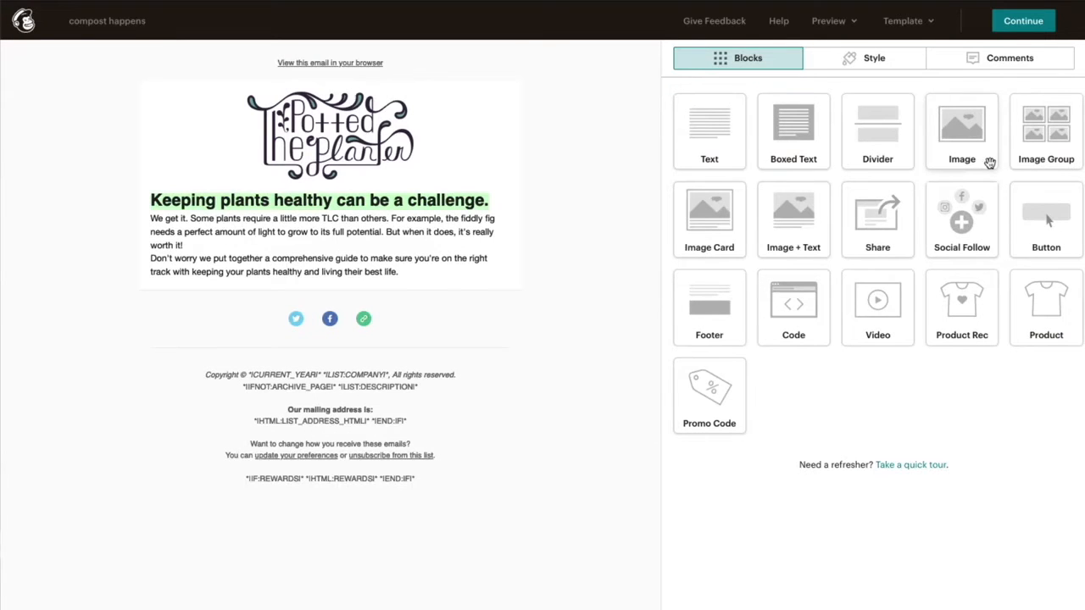
pyautogui.moveTo(989, 163); pyautogui.dragTo(591, 395)
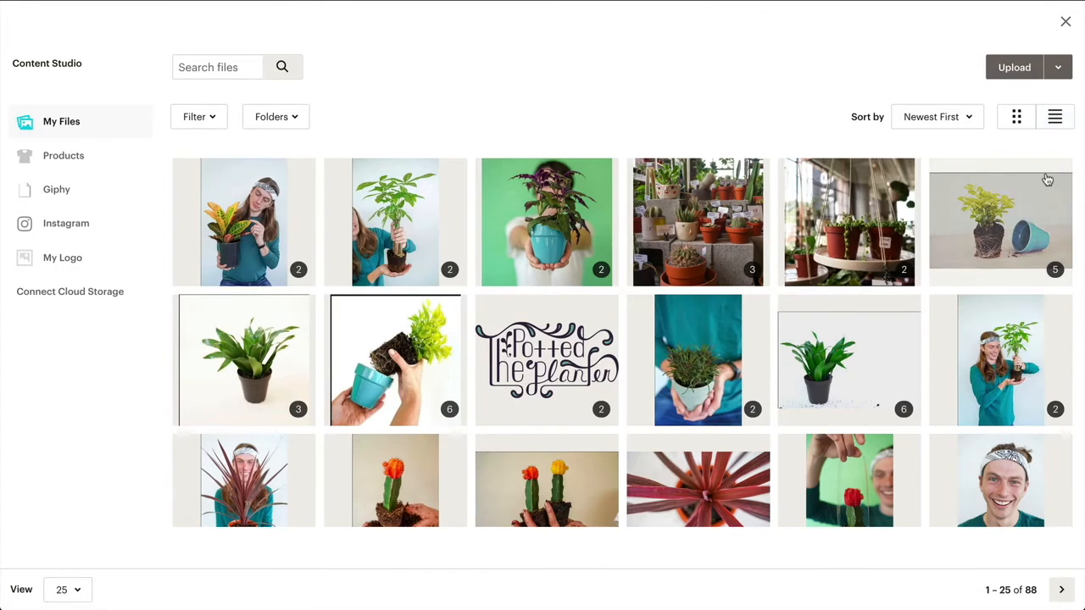
pyautogui.click(1048, 179)
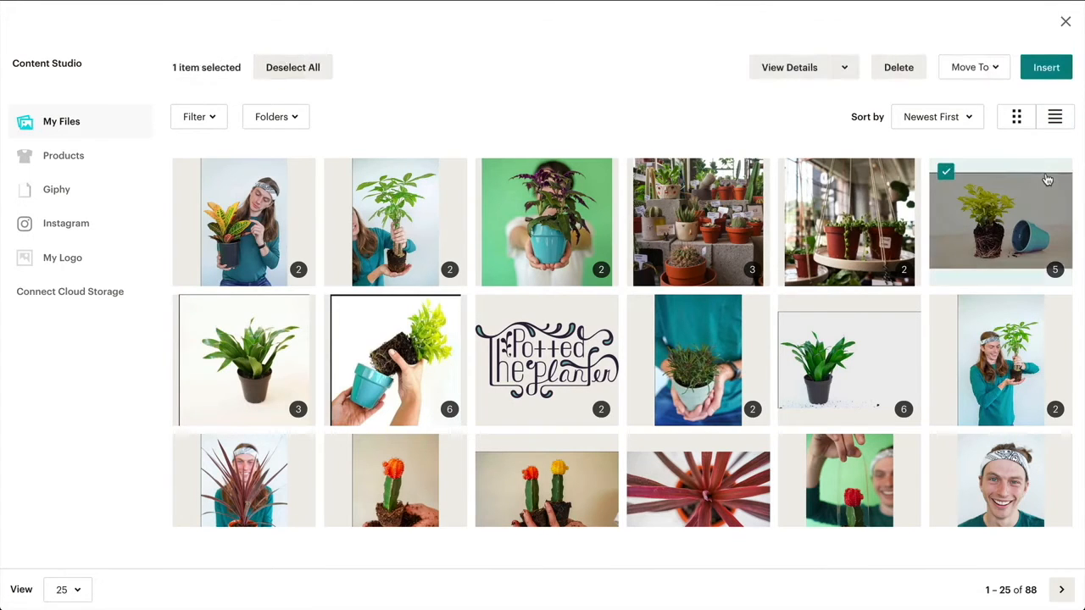
pyautogui.click(1065, 75)
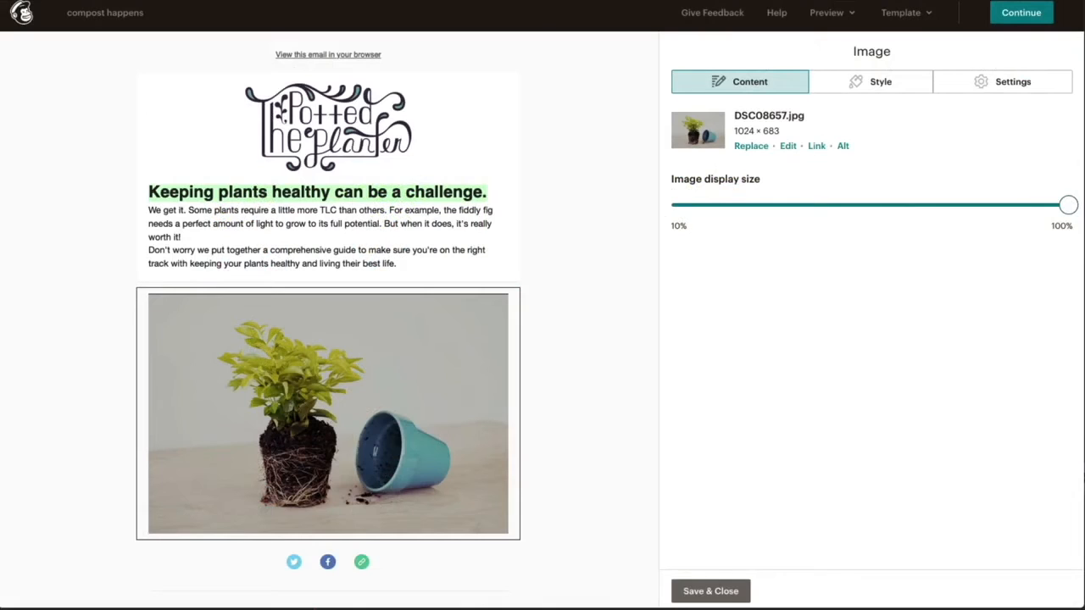
pyautogui.click(788, 147)
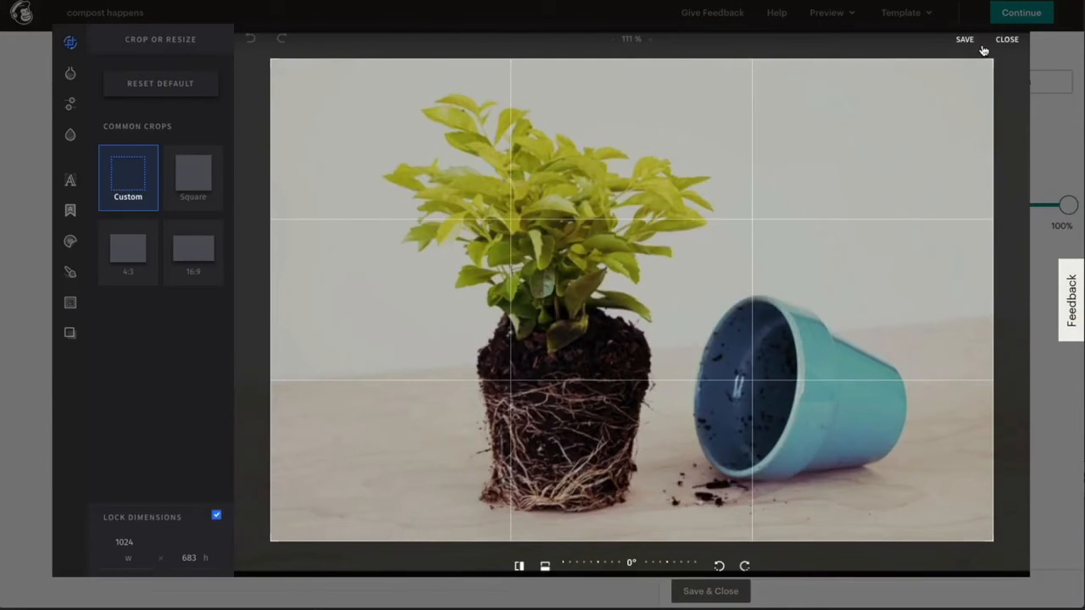
pyautogui.click(966, 40)
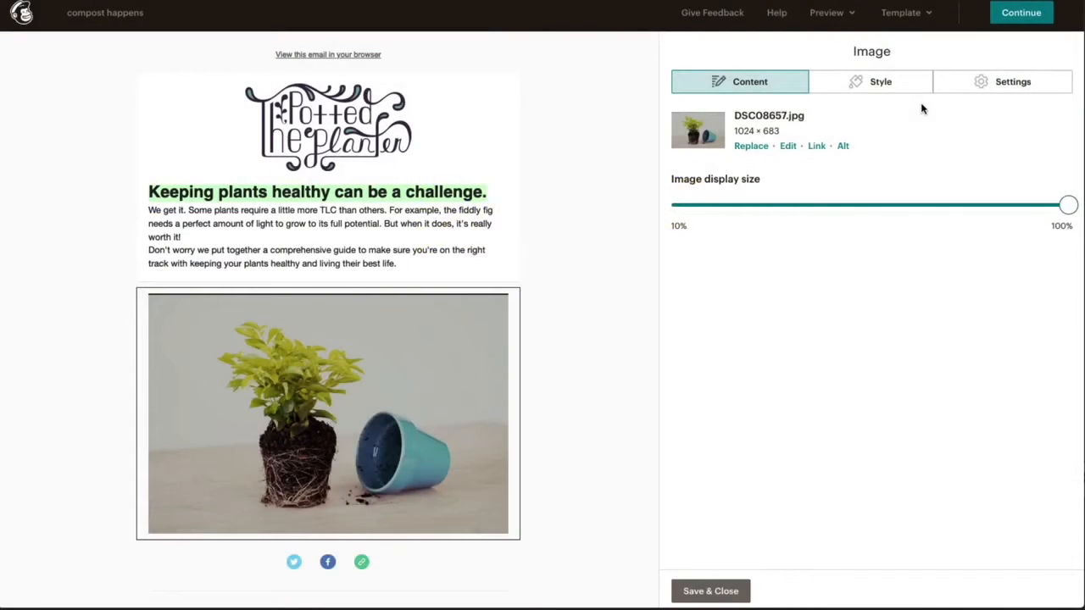
# Step: Give the plant photo a solid 10px border with rounded corners
pyautogui.click(911, 91)
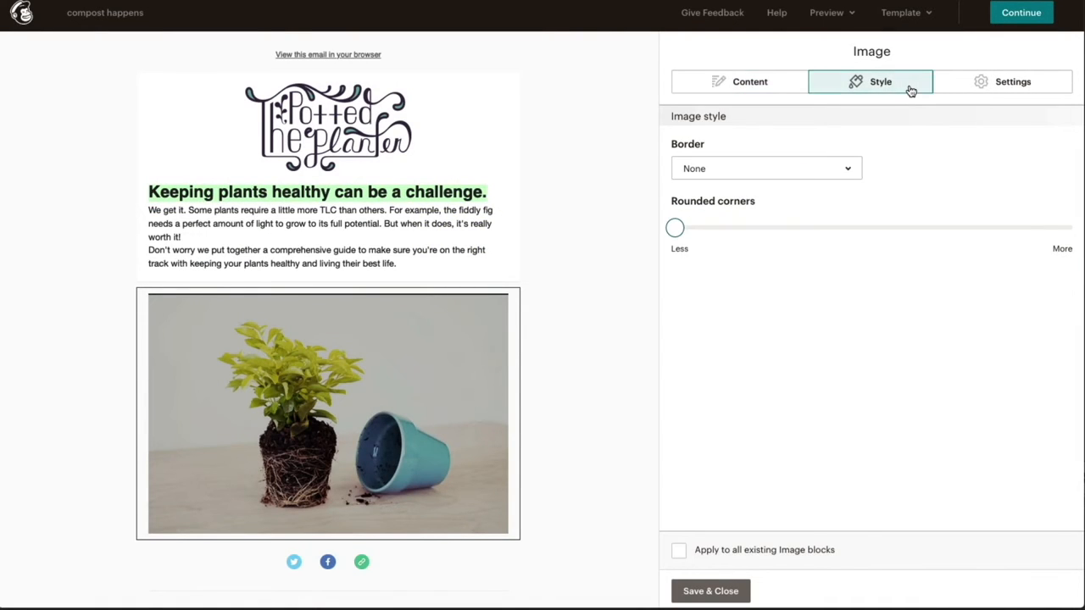
pyautogui.click(848, 168)
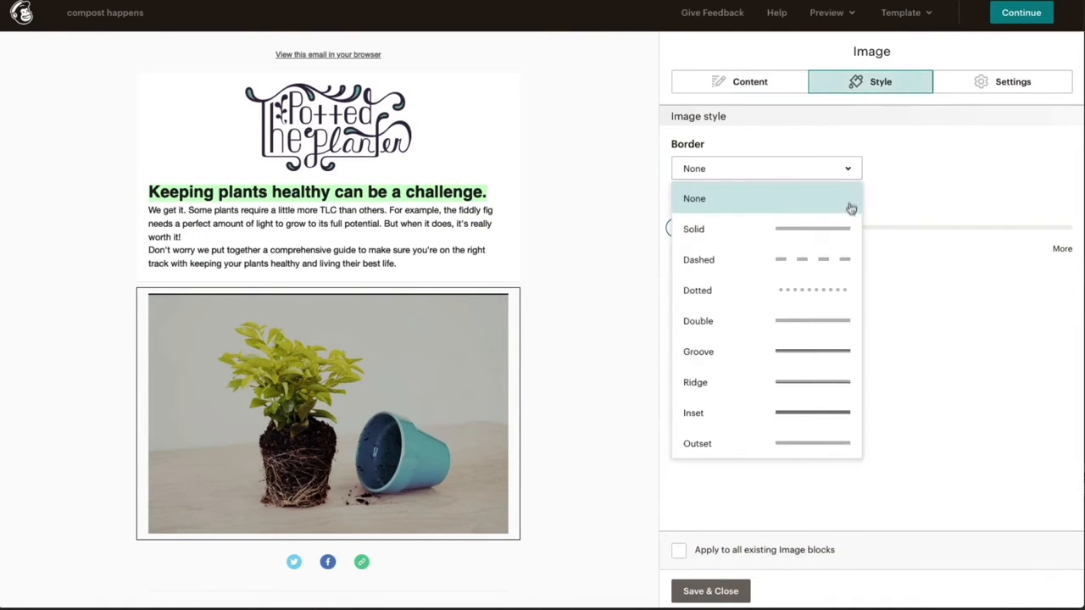
pyautogui.click(850, 230)
pyautogui.click(881, 170)
pyautogui.write('0')
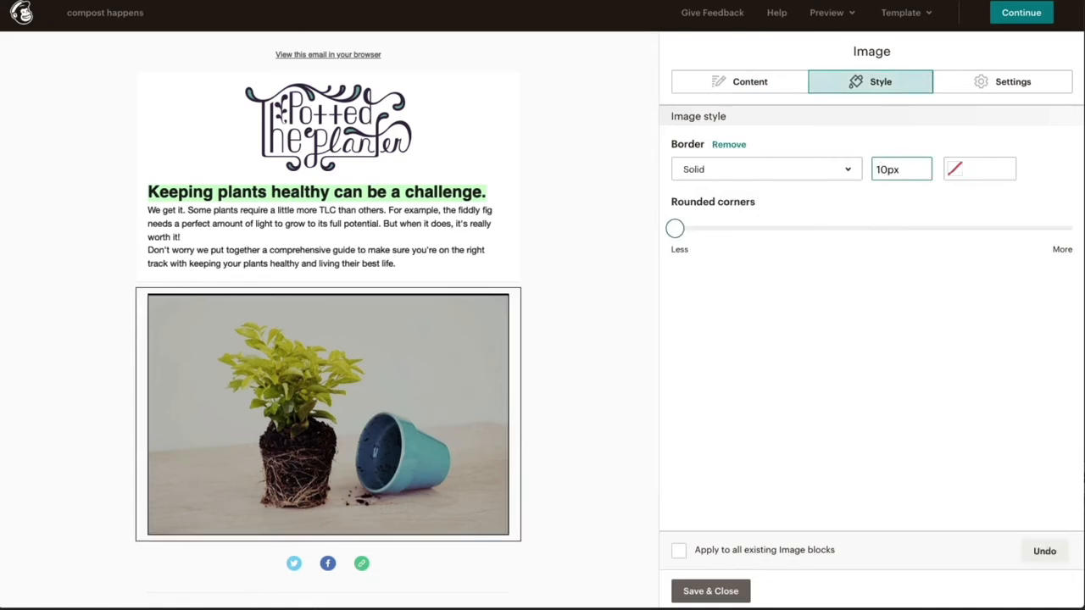
pyautogui.moveTo(675, 229); pyautogui.dragTo(753, 229)
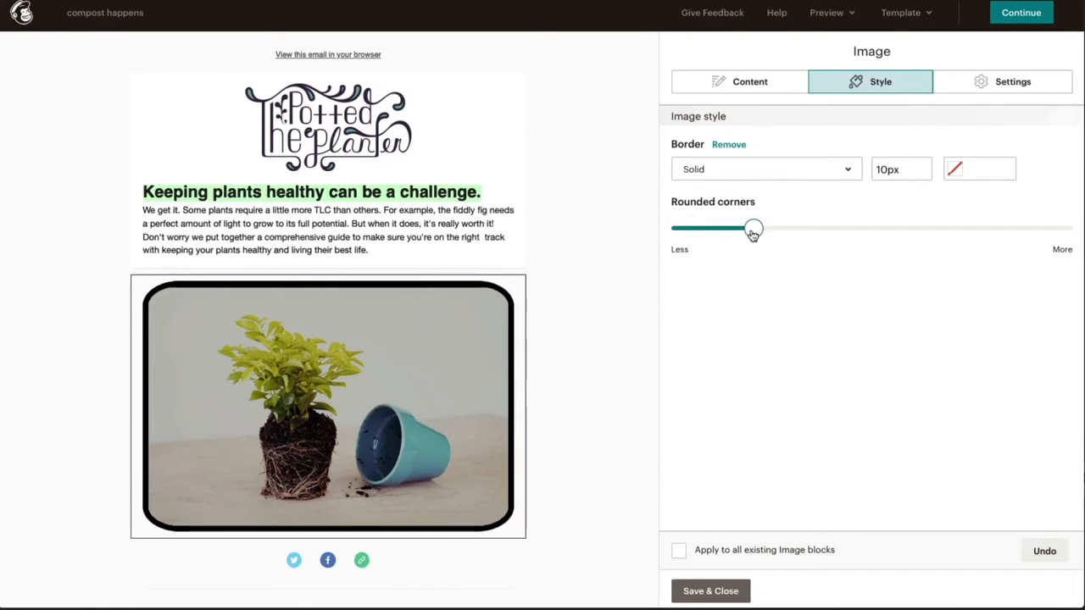
# Step: Make the photo edge-to-edge and constrained for retina displays
pyautogui.click(1051, 85)
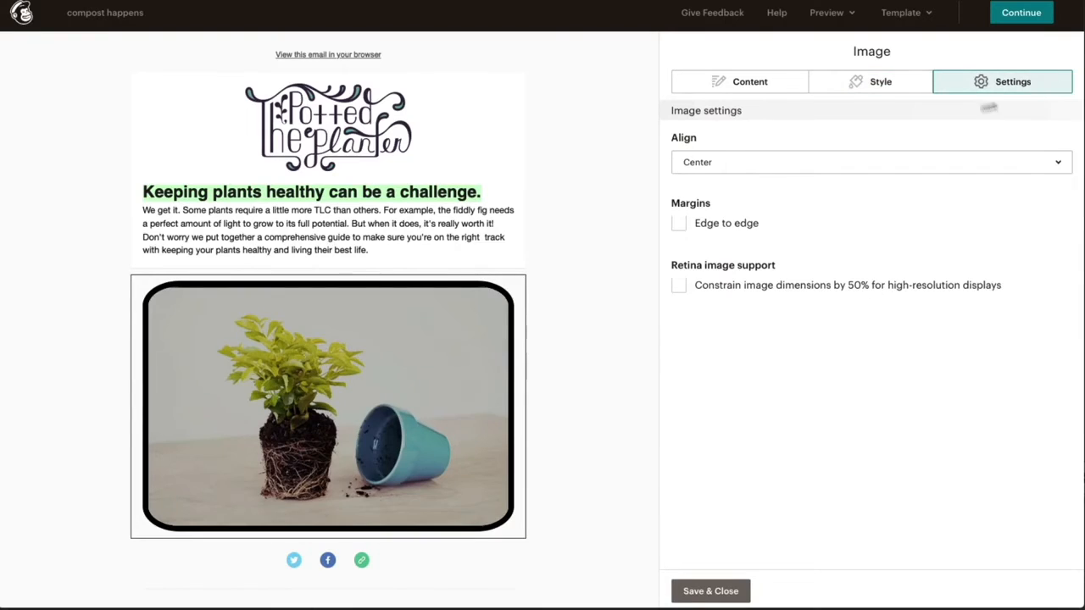
pyautogui.click(679, 223)
pyautogui.click(679, 289)
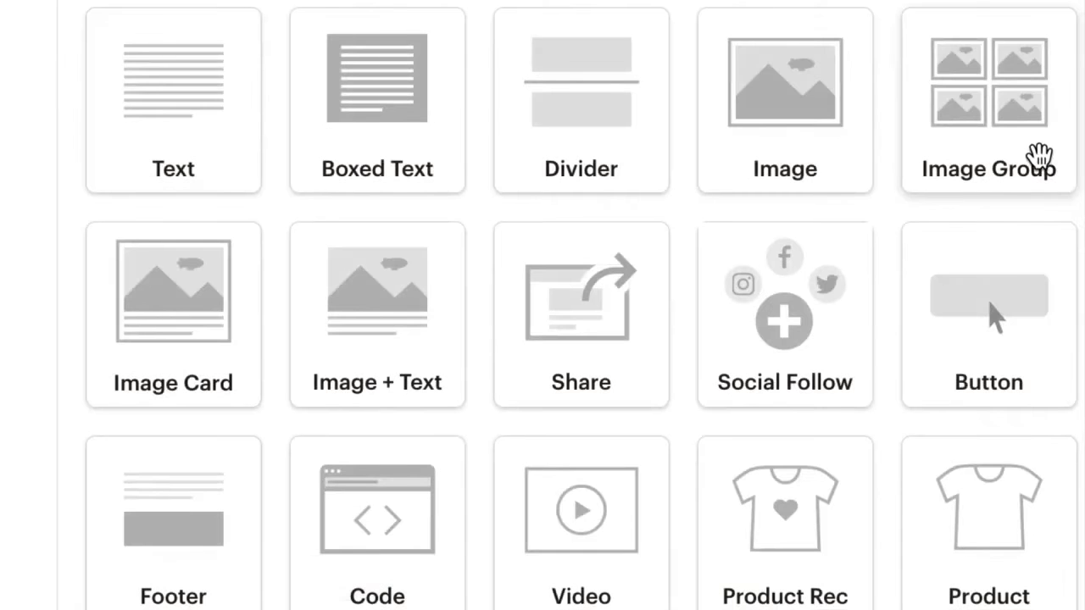
# Step: Add an image group under the logo with a solid teal #00a9a7 border, photos side by side
pyautogui.moveTo(1039, 155); pyautogui.dragTo(1, 356)
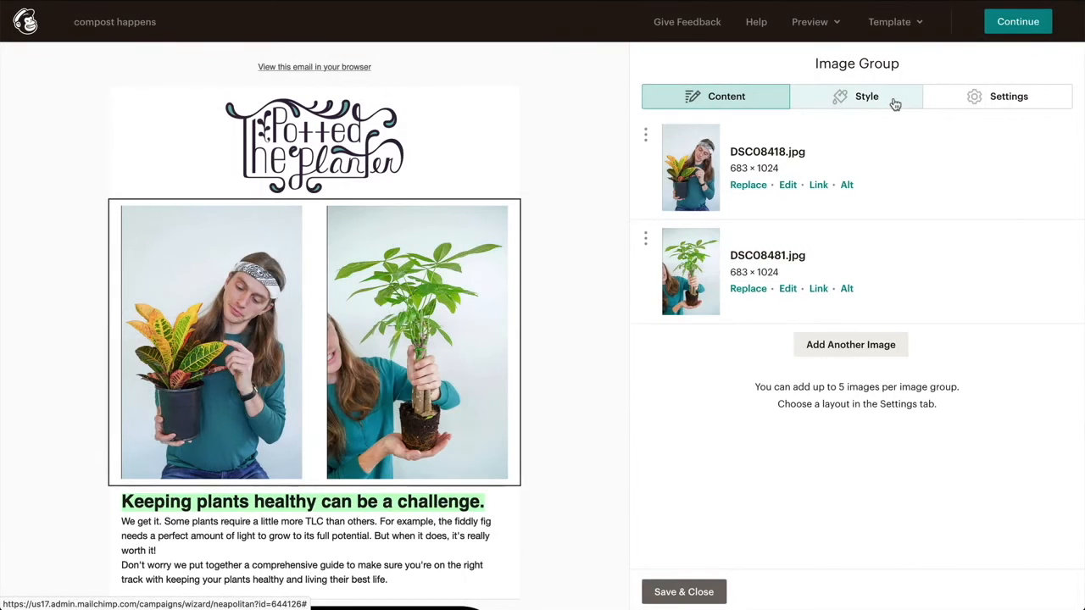
pyautogui.click(895, 103)
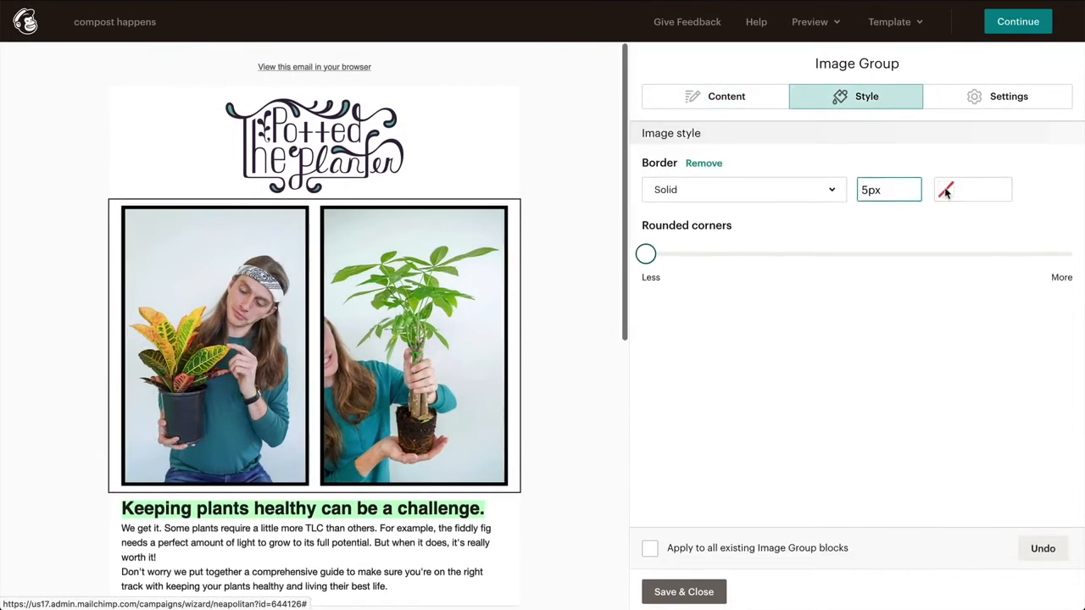
pyautogui.click(945, 190)
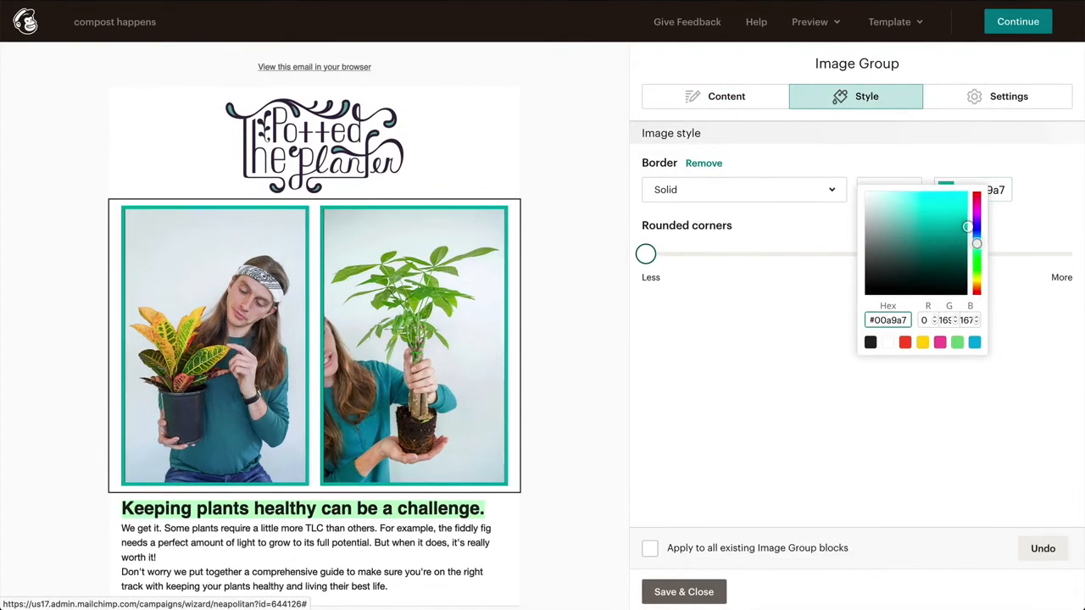
pyautogui.click(1048, 102)
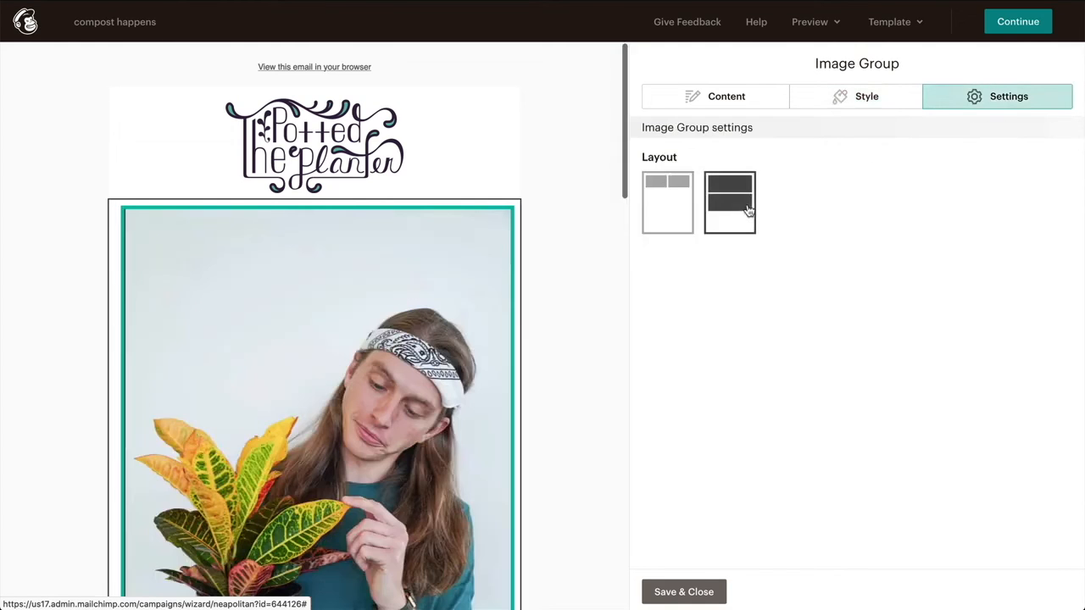
pyautogui.click(750, 210)
pyautogui.click(673, 203)
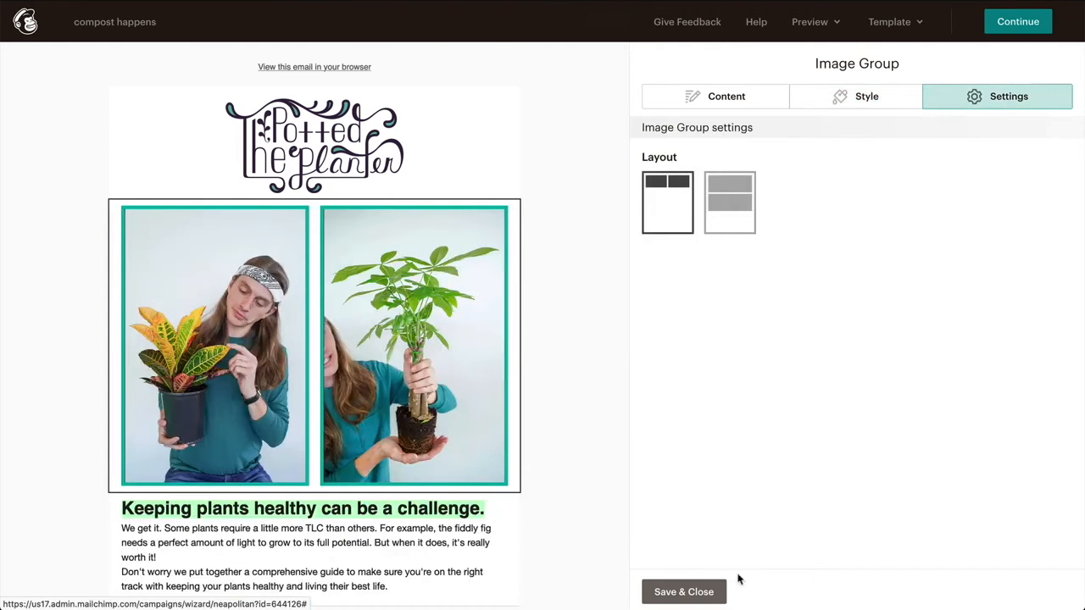
pyautogui.click(717, 591)
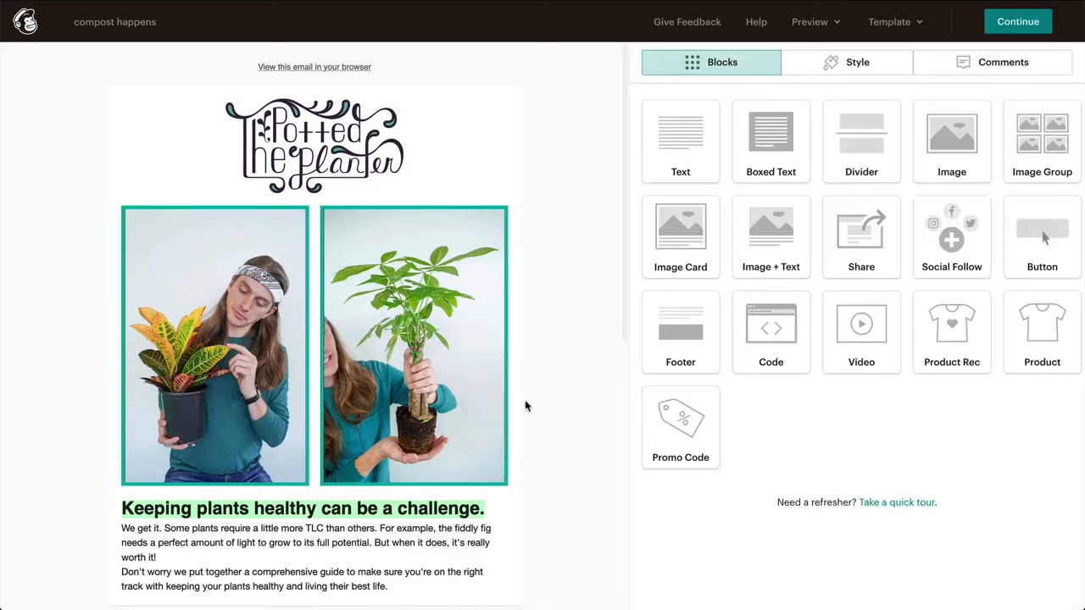
# Step: Change the social block's website link to Instagram and add another service
pyautogui.scroll(-5, 525, 407)
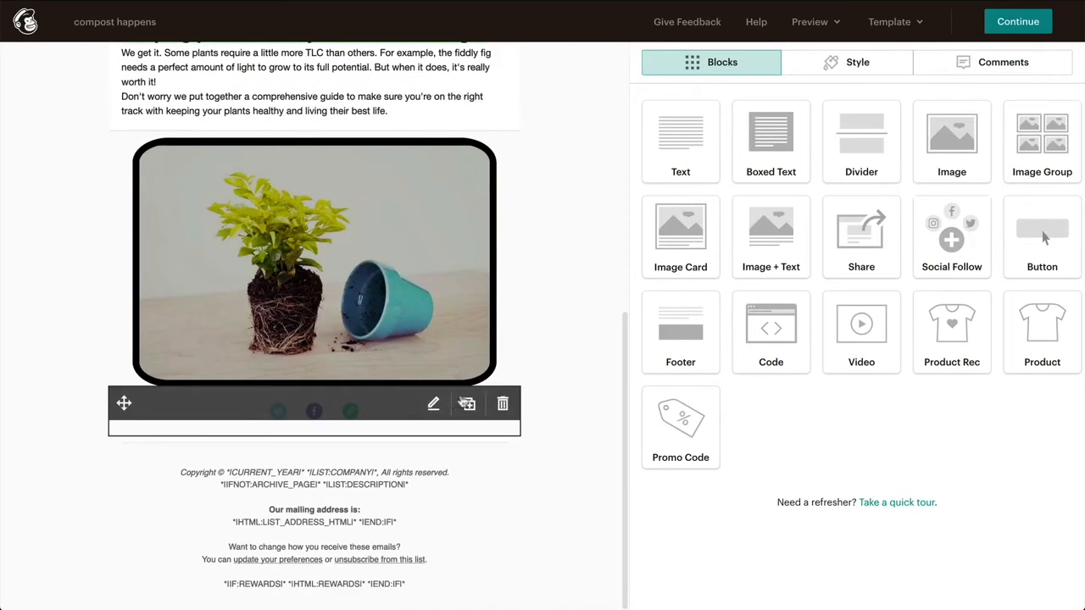
pyautogui.click(435, 403)
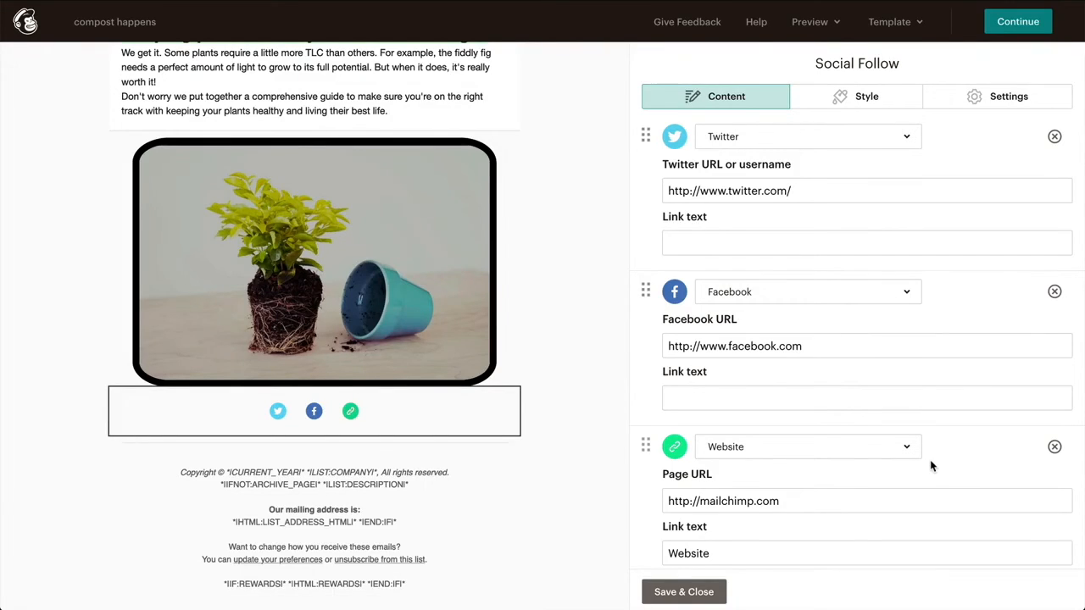
pyautogui.click(907, 448)
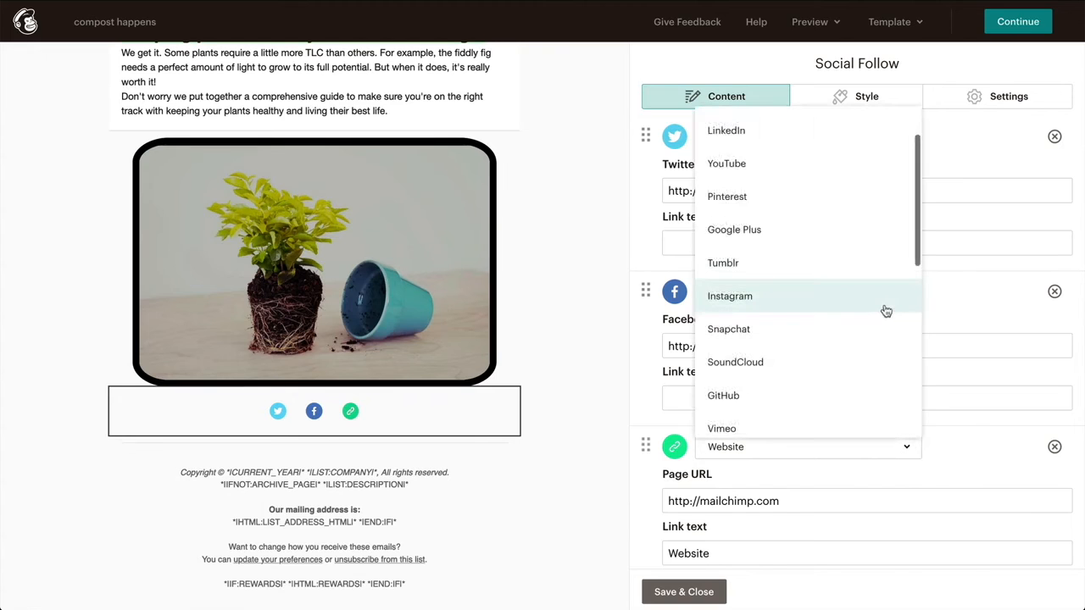
pyautogui.click(886, 311)
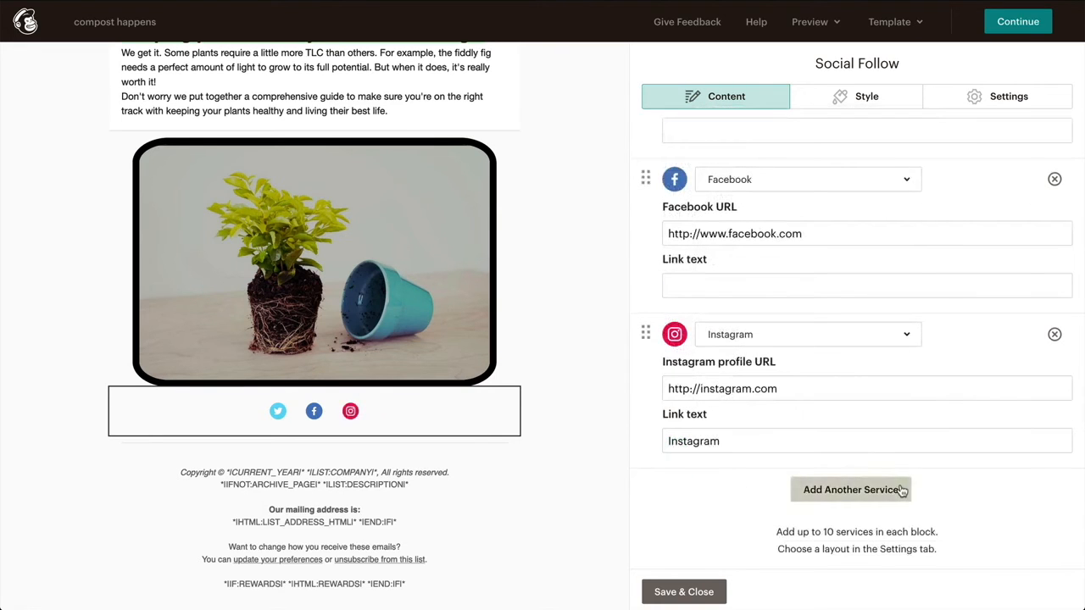
pyautogui.click(897, 489)
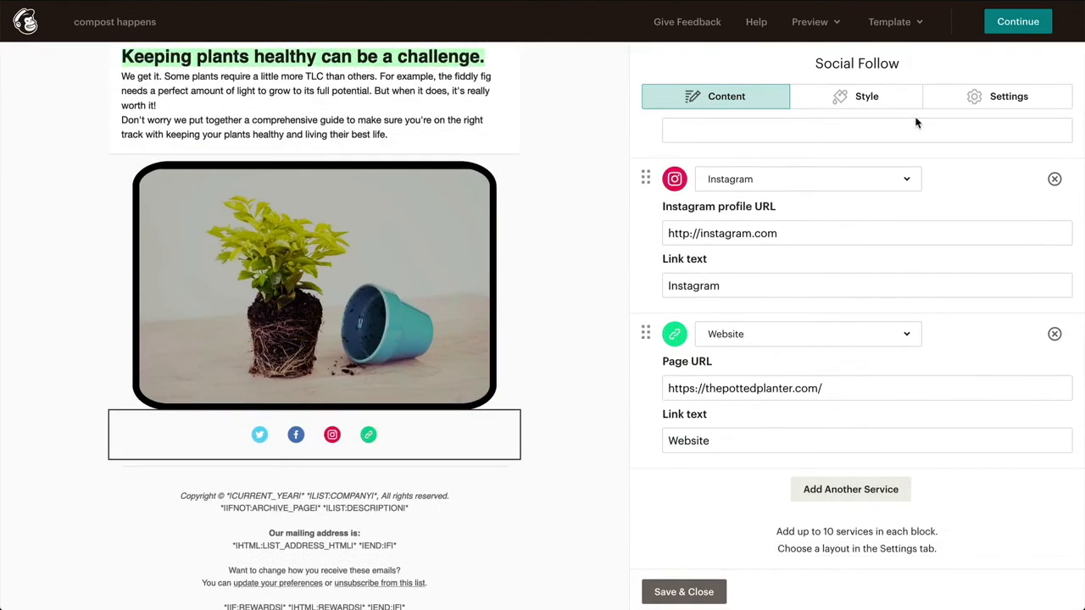
# Step: Switch the social icons to the large layout with outlined style and save
pyautogui.click(904, 102)
pyautogui.click(996, 96)
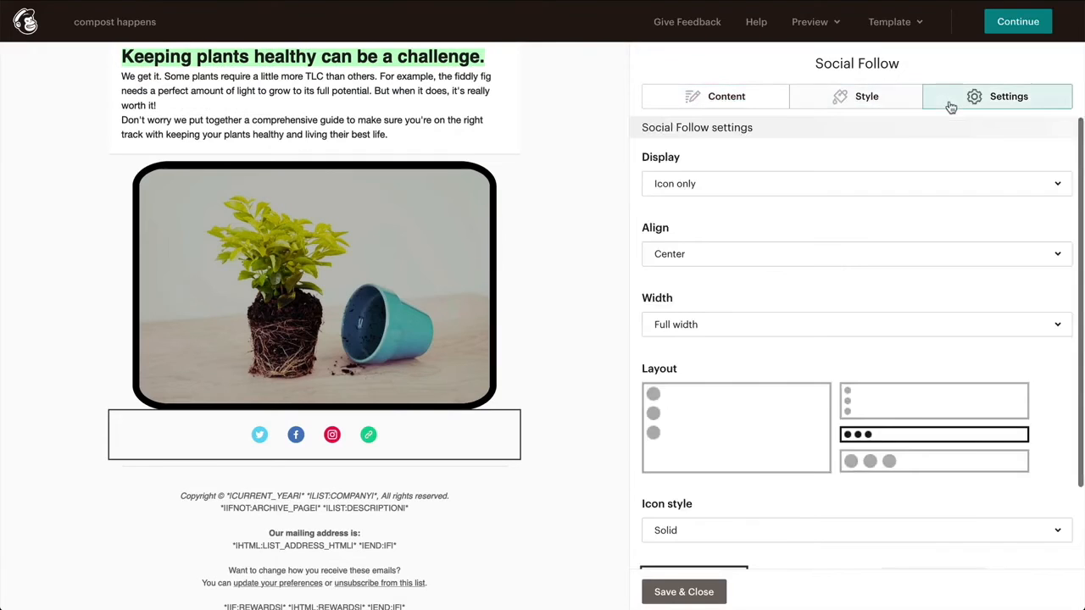
pyautogui.click(938, 459)
pyautogui.click(937, 534)
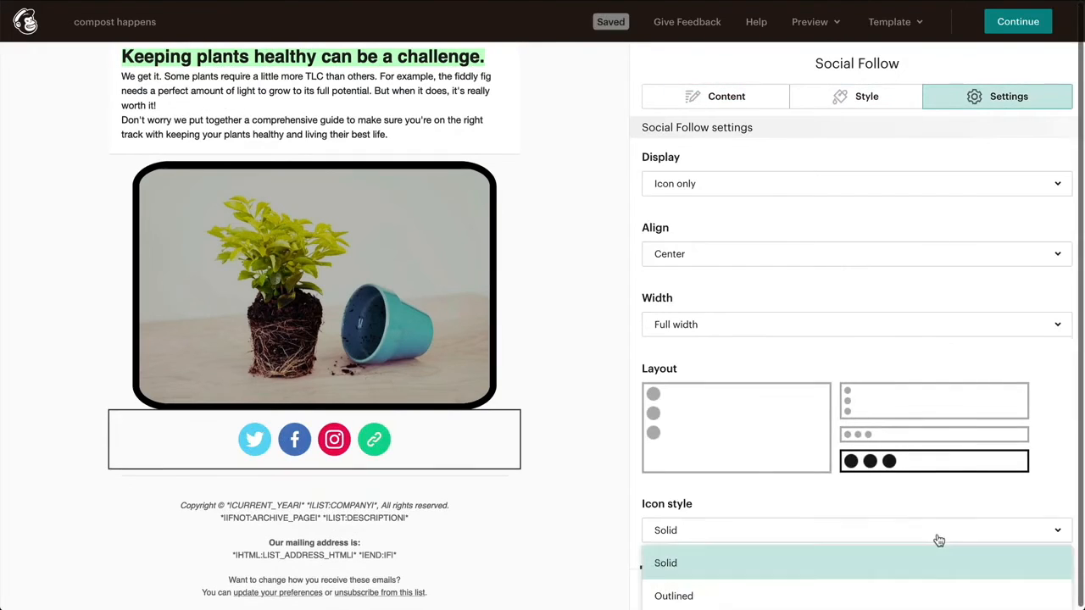
pyautogui.click(930, 588)
pyautogui.click(683, 592)
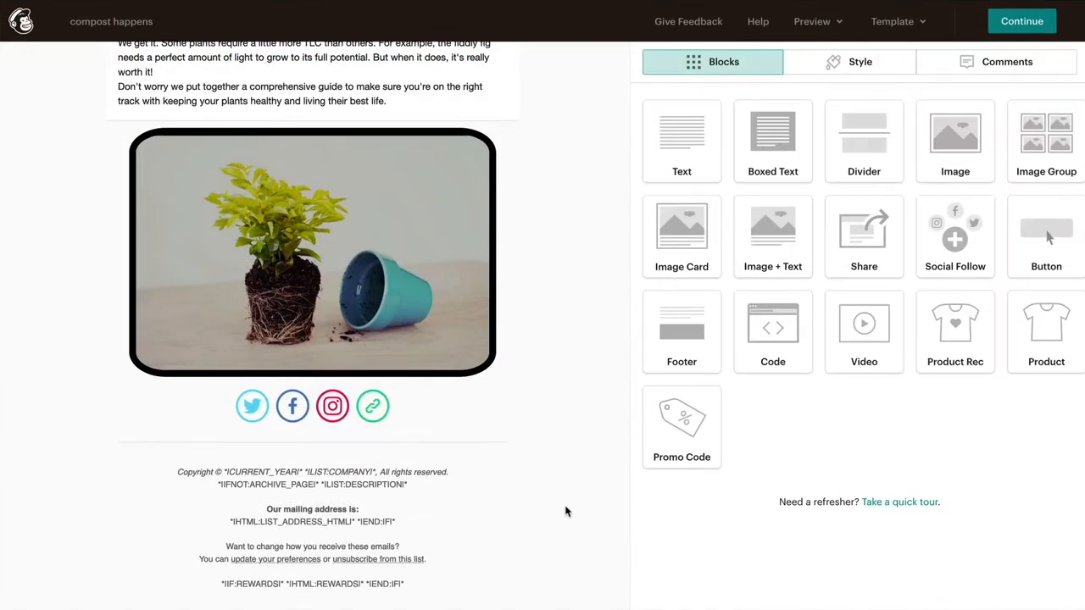
# Step: Select the footer block and show the email's Style sections, from Page to Referral Badge
pyautogui.click(480, 512)
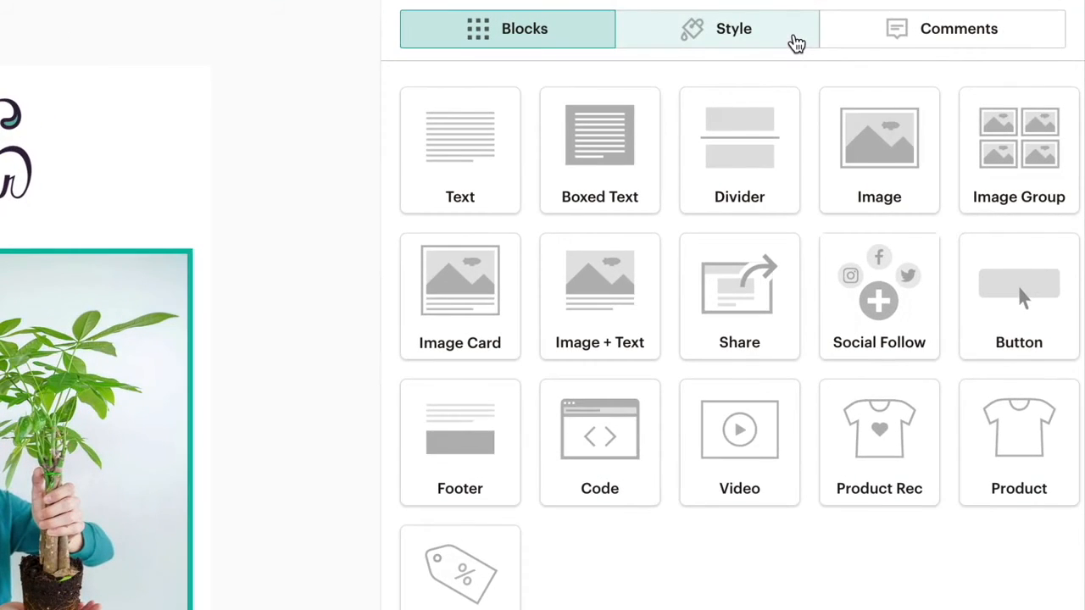
pyautogui.click(797, 44)
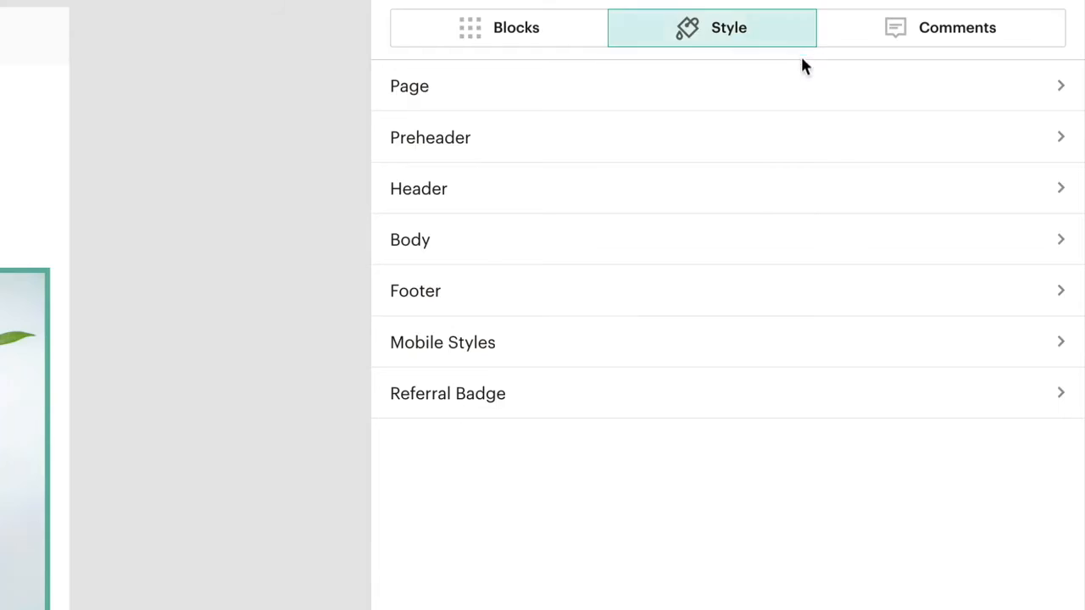
# Step: Set the page background colour to teal #70a9a1
pyautogui.click(810, 88)
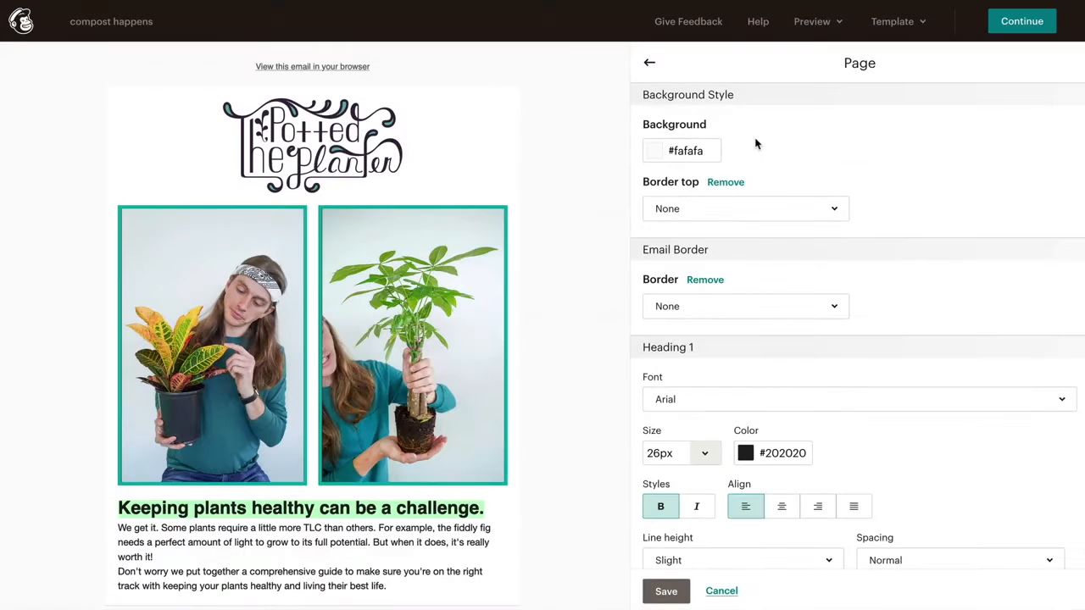
pyautogui.click(673, 150)
pyautogui.click(673, 260)
pyautogui.write('#70a9a1')
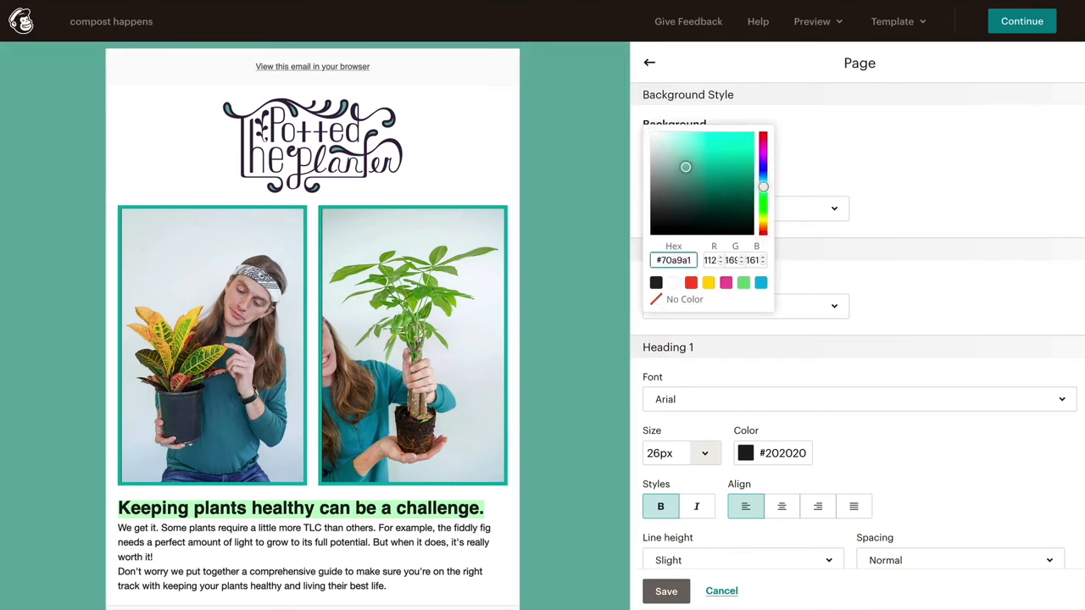
pyautogui.click(856, 223)
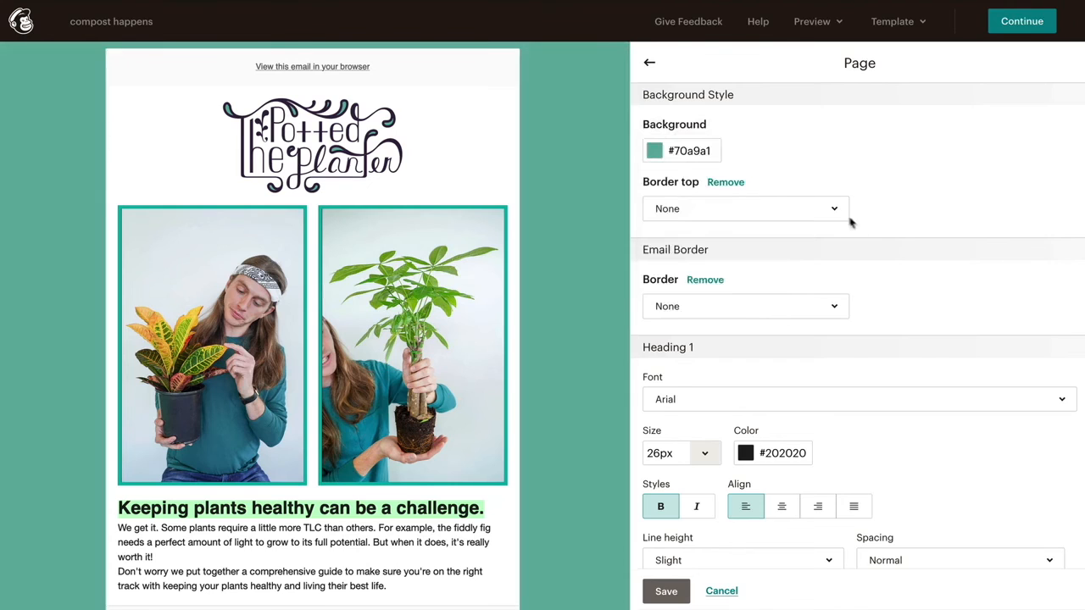
# Step: Add a solid 5px teal top border to the page and set Heading 1 to Helvetica
pyautogui.click(836, 214)
pyautogui.click(667, 274)
pyautogui.press('Tab')
pyautogui.write('5px')
pyautogui.click(950, 209)
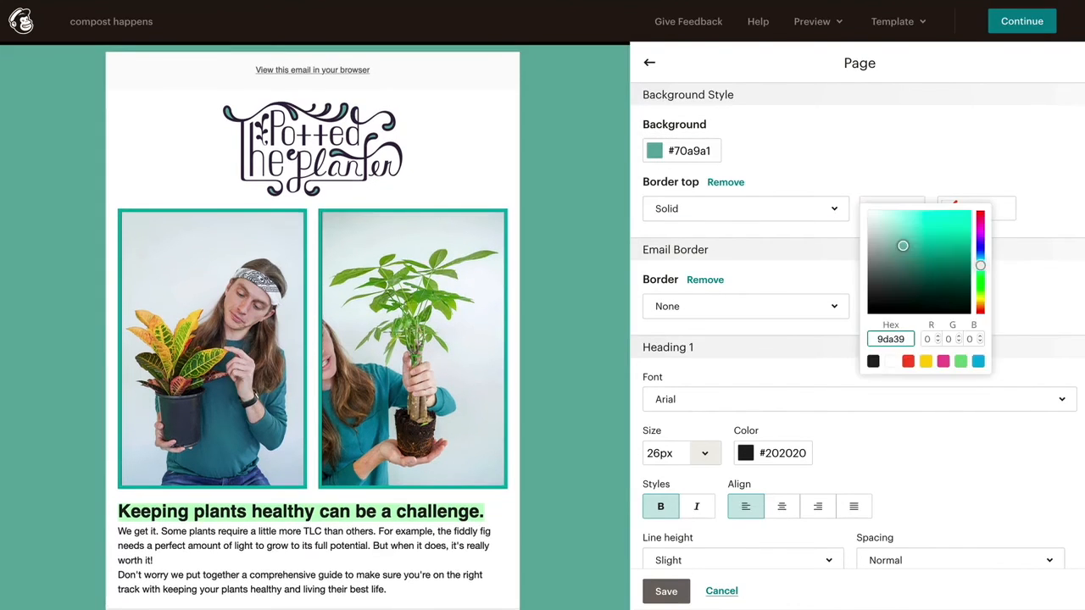
pyautogui.click(1029, 429)
pyautogui.click(1011, 405)
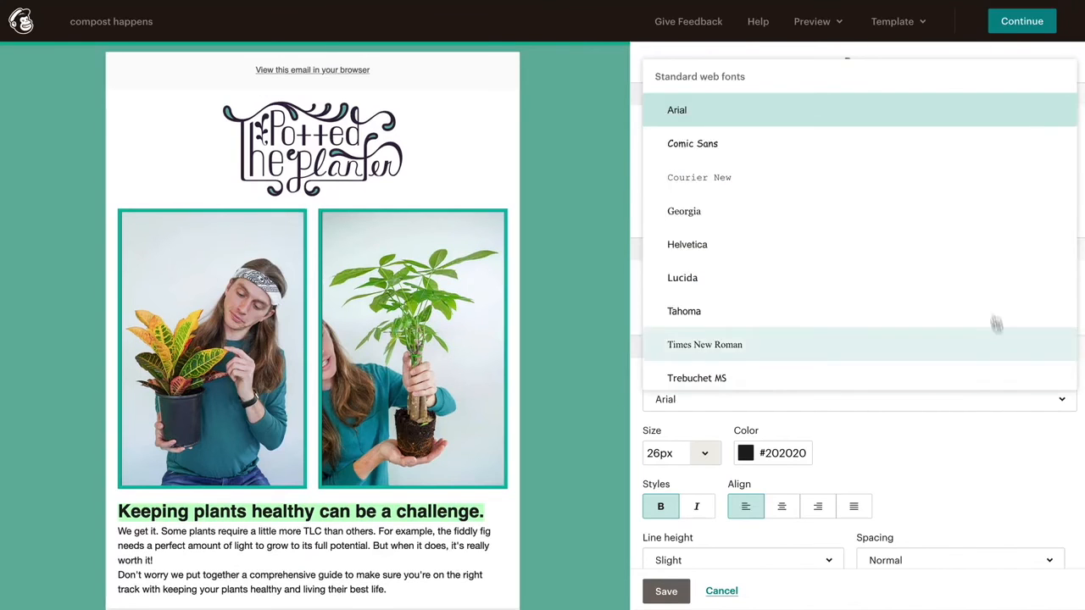
pyautogui.click(984, 256)
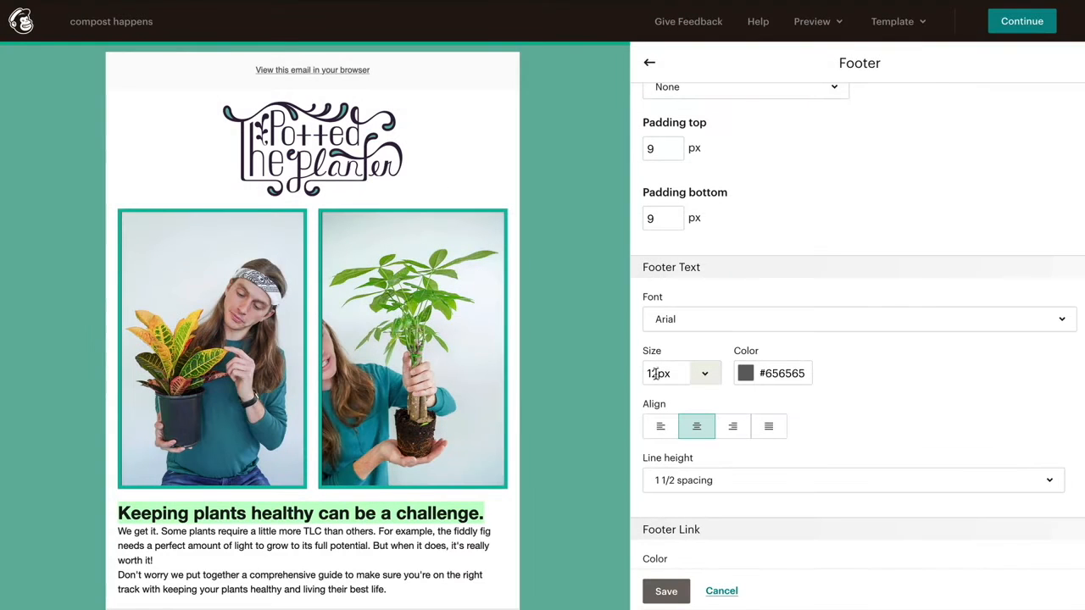
# Step: Set the footer text size to 9px and save the footer style
pyautogui.click(656, 373)
pyautogui.write('9')
pyautogui.click(706, 576)
pyautogui.click(668, 591)
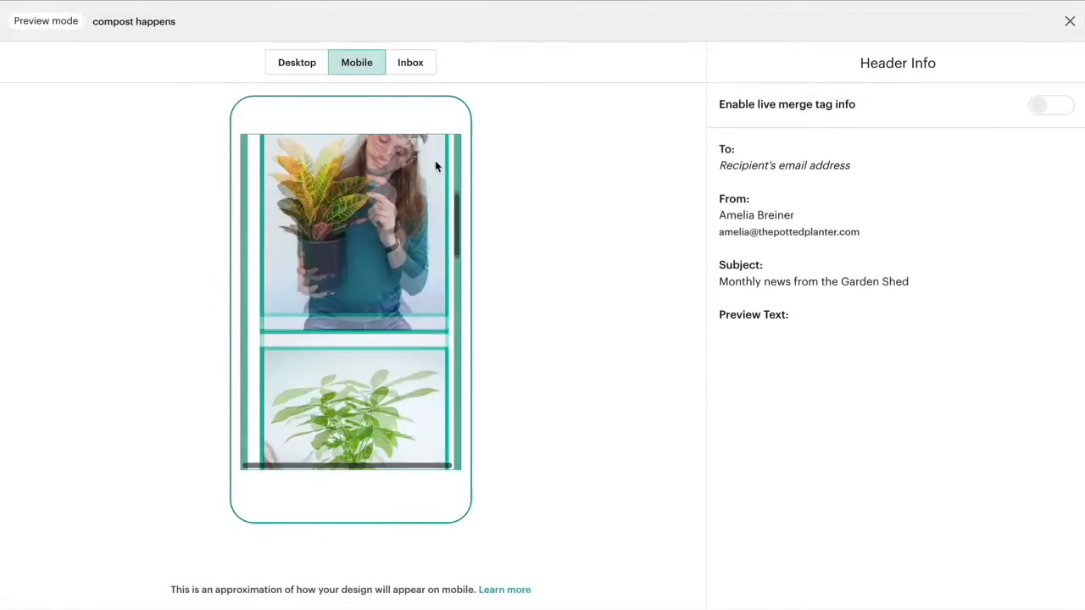
# Step: Scroll through the mobile preview to check the stacked plant photos
pyautogui.scroll(-10, 434, 160)
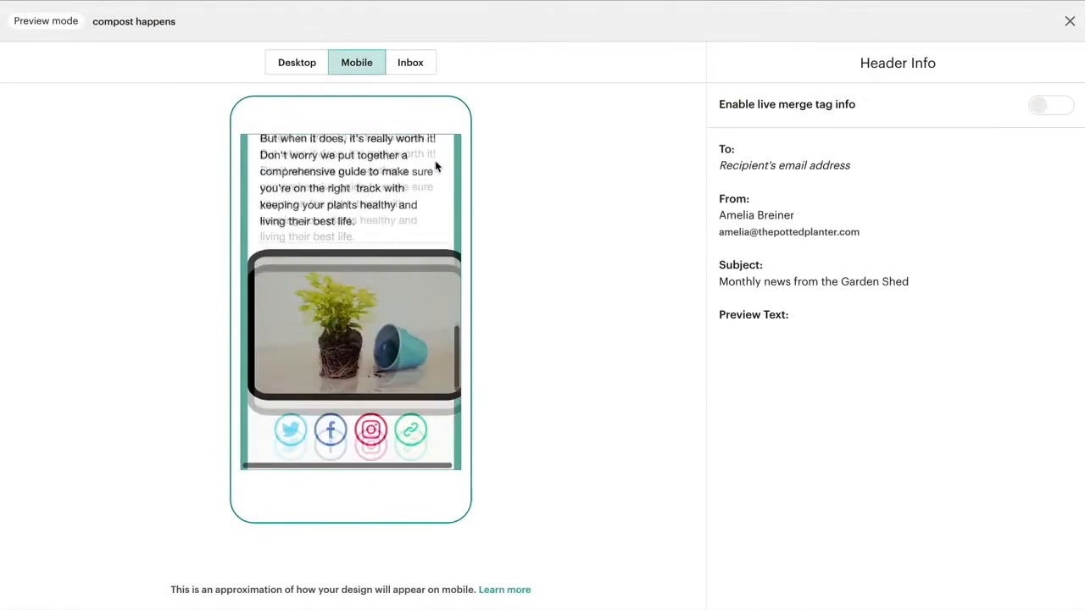
pyautogui.scroll(-3, 435, 160)
pyautogui.scroll(15, 435, 160)
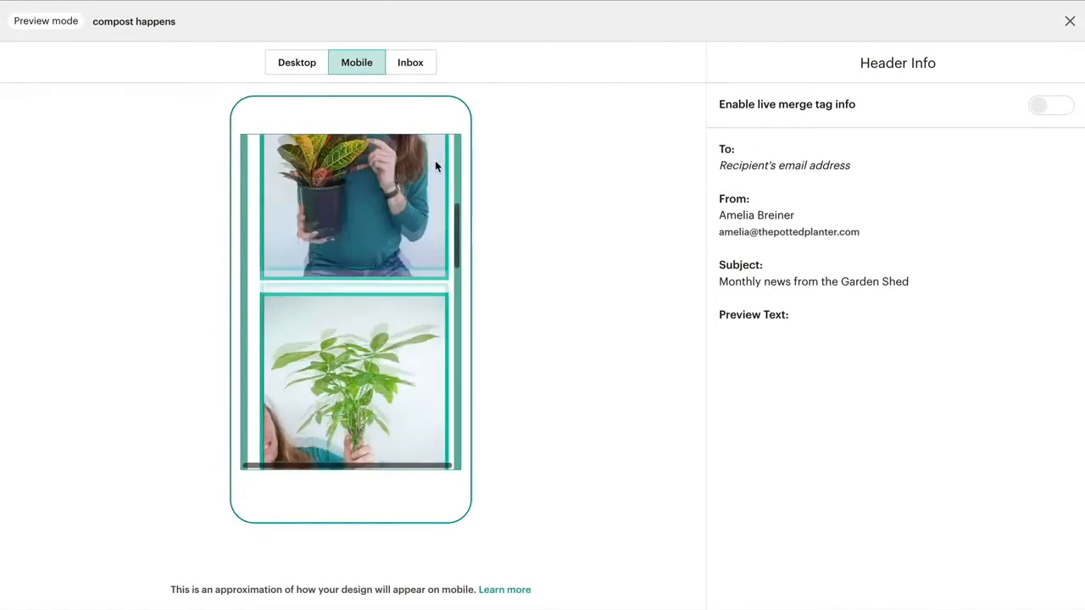
pyautogui.scroll(5, 435, 163)
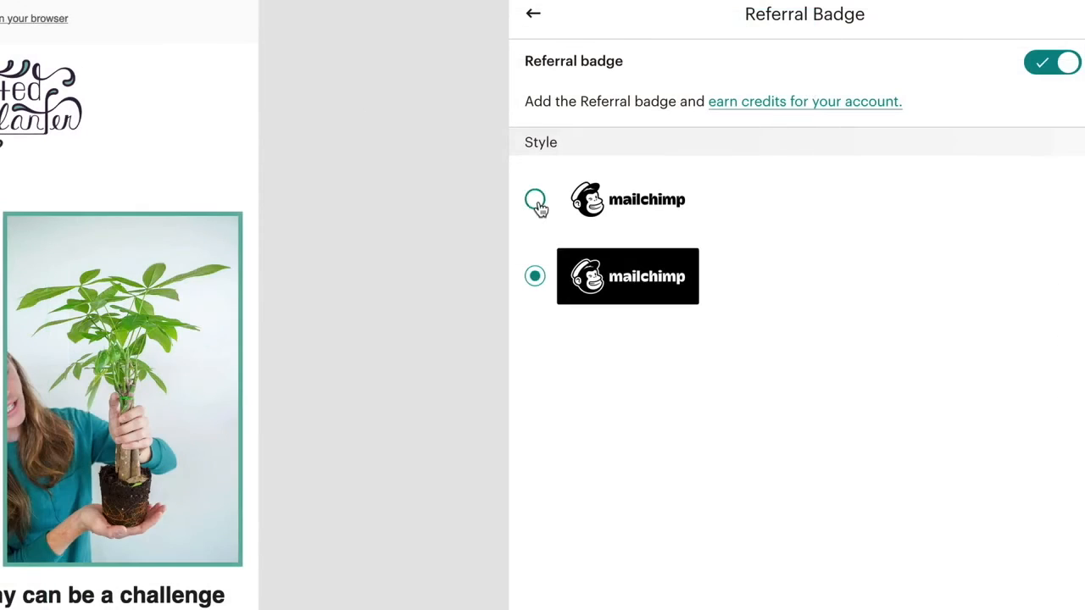
# Step: Use the plain referral badge and set the body background to #cfd7c7
pyautogui.click(535, 200)
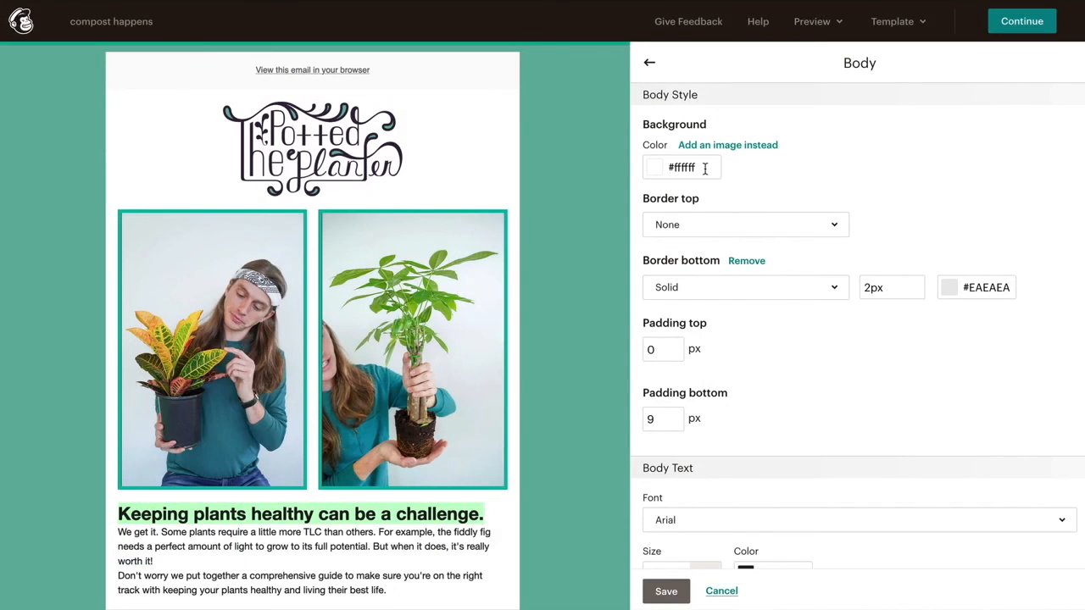
pyautogui.click(704, 168)
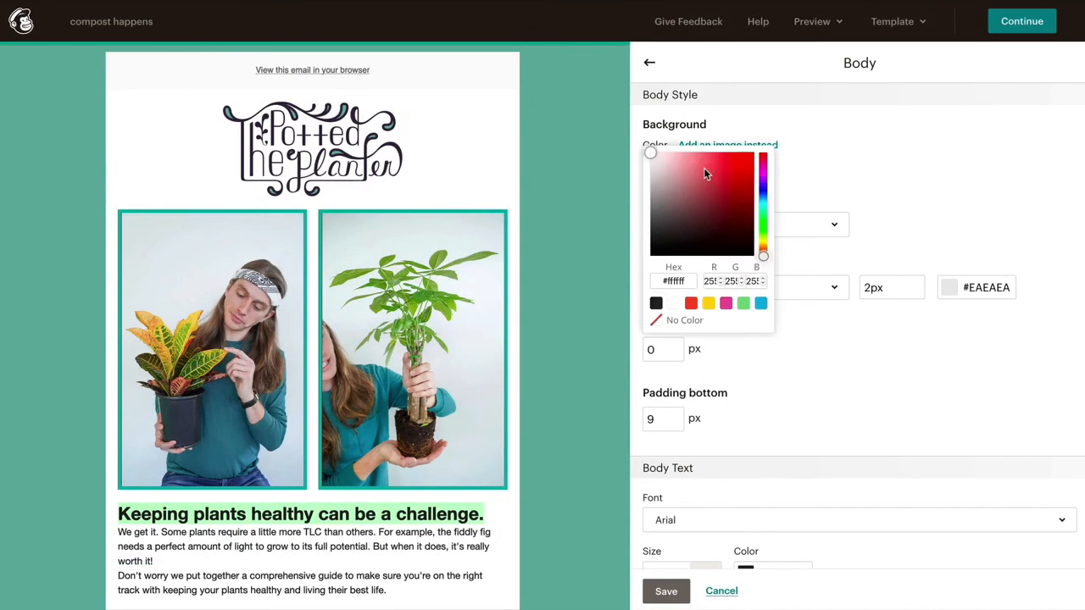
pyautogui.tripleClick(690, 281)
pyautogui.write('#cfd7c7')
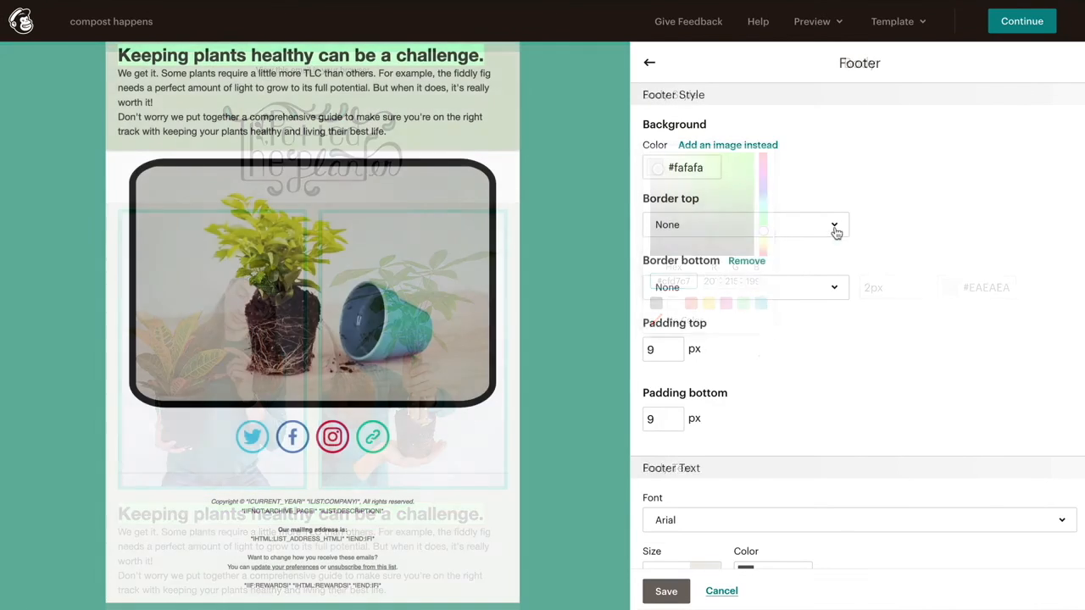
# Step: Give the footer a solid top border, 20px top padding and Helvetica text
pyautogui.click(836, 227)
pyautogui.click(836, 295)
pyautogui.click(855, 225)
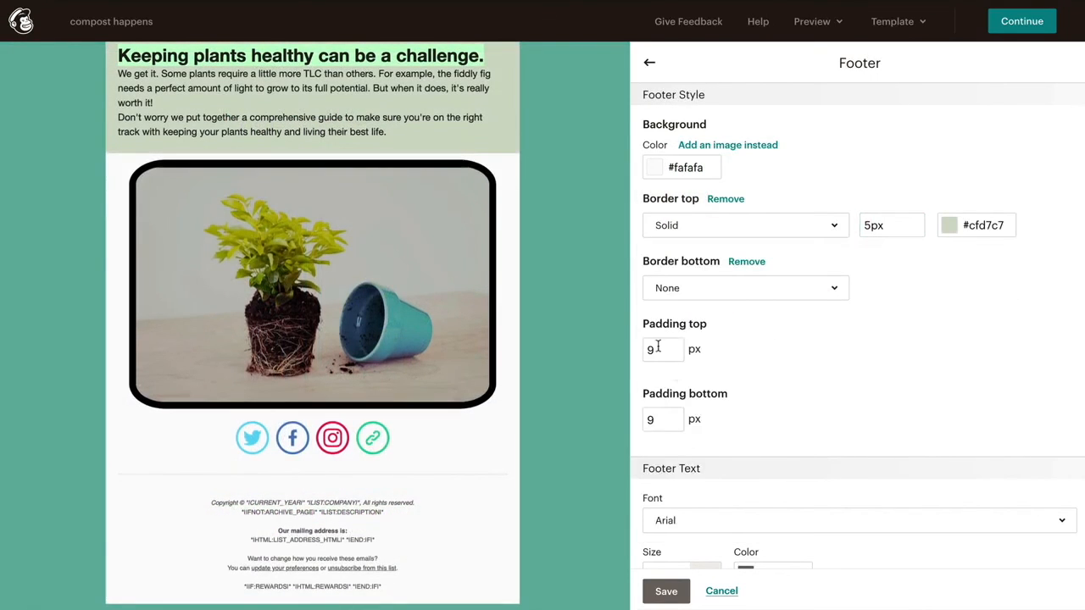
pyautogui.click(659, 349)
pyautogui.write('20')
pyautogui.click(925, 520)
pyautogui.click(918, 377)
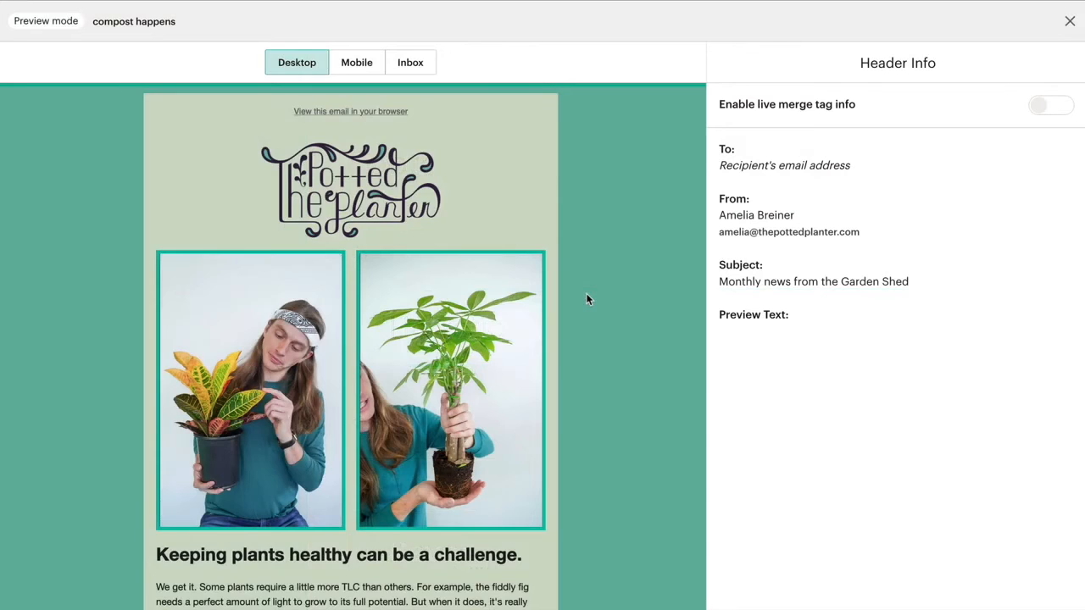
# Step: Scroll through the desktop preview of the email
pyautogui.scroll(-5, 587, 299)
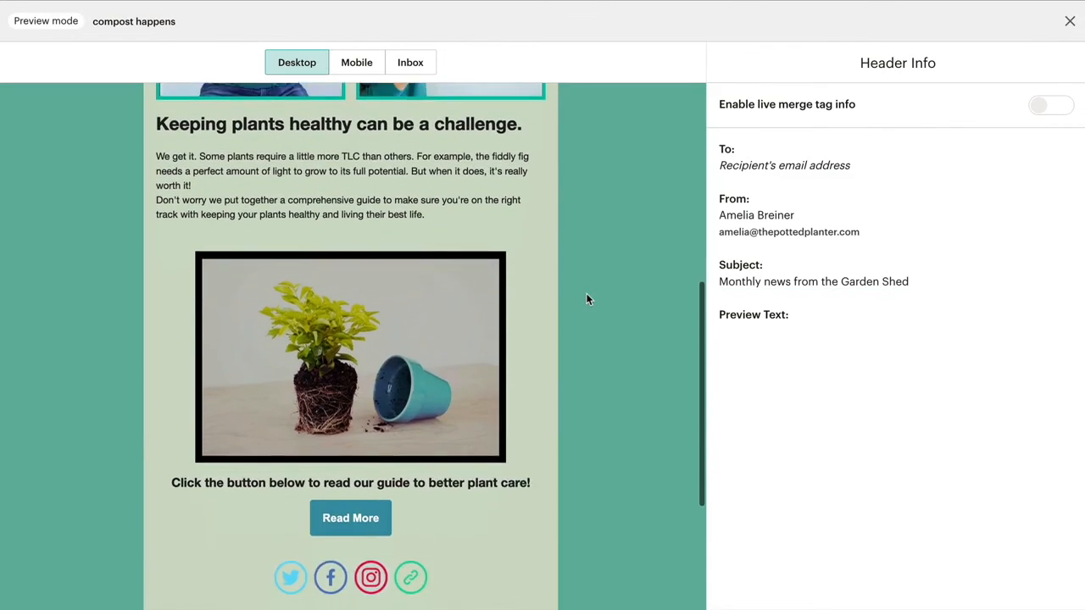
pyautogui.scroll(-3, 587, 298)
pyautogui.scroll(2, 587, 298)
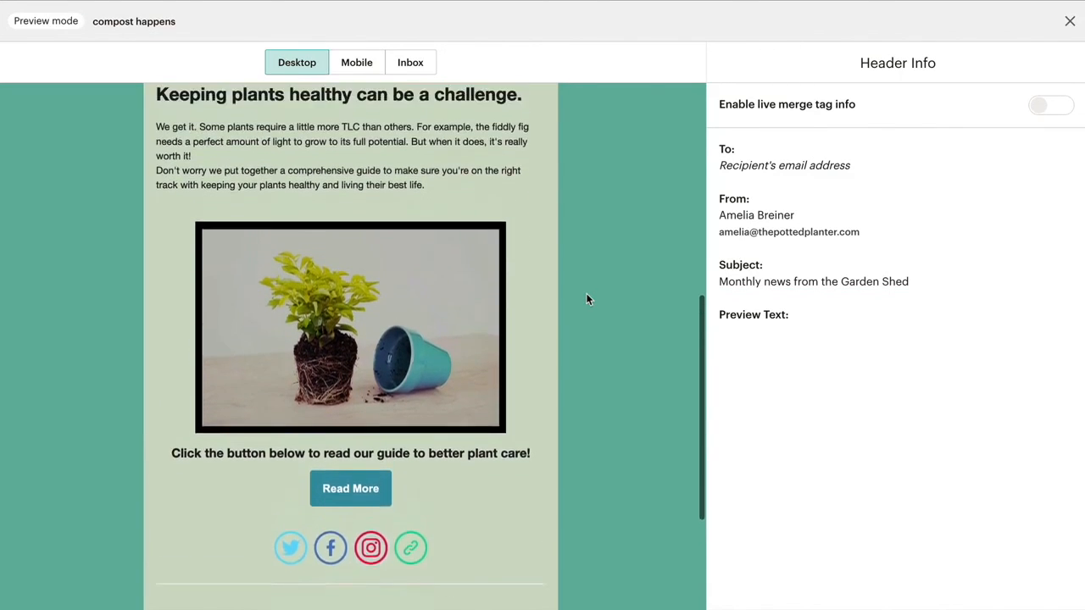
pyautogui.scroll(5, 587, 298)
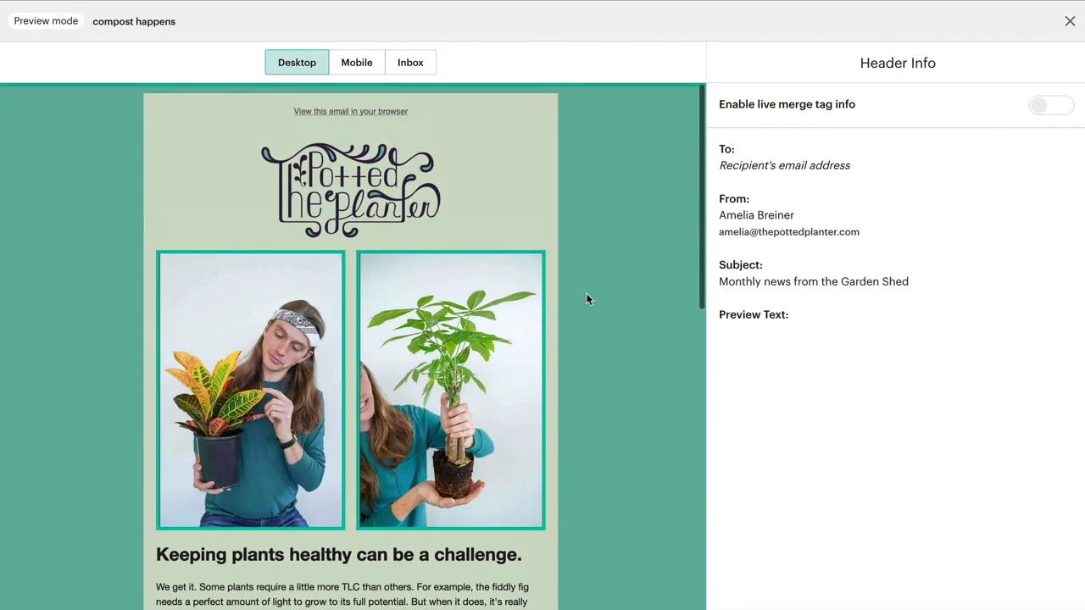